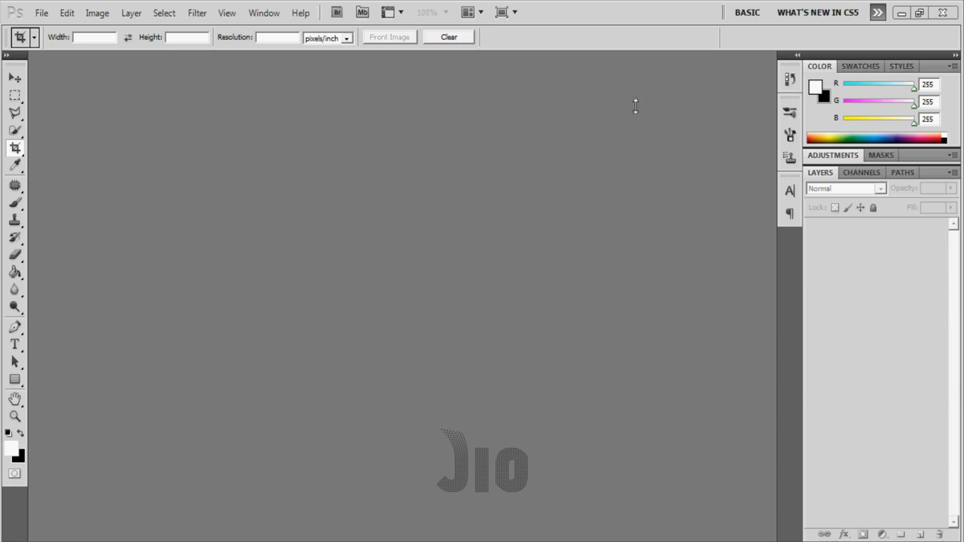
Start opening files from the shirt folder and display its contents as extra large icons.
left_click(644, 24)
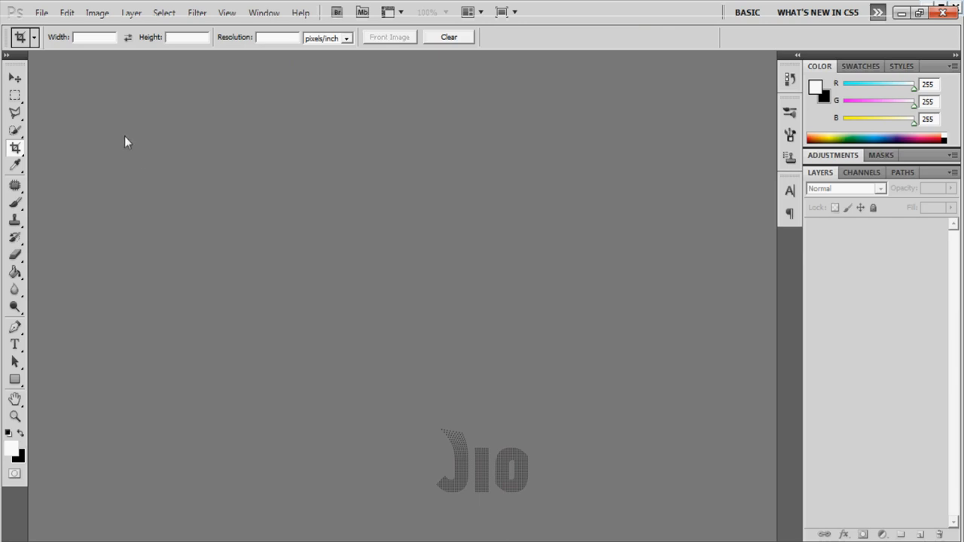
left_click(41, 13)
left_click(57, 40)
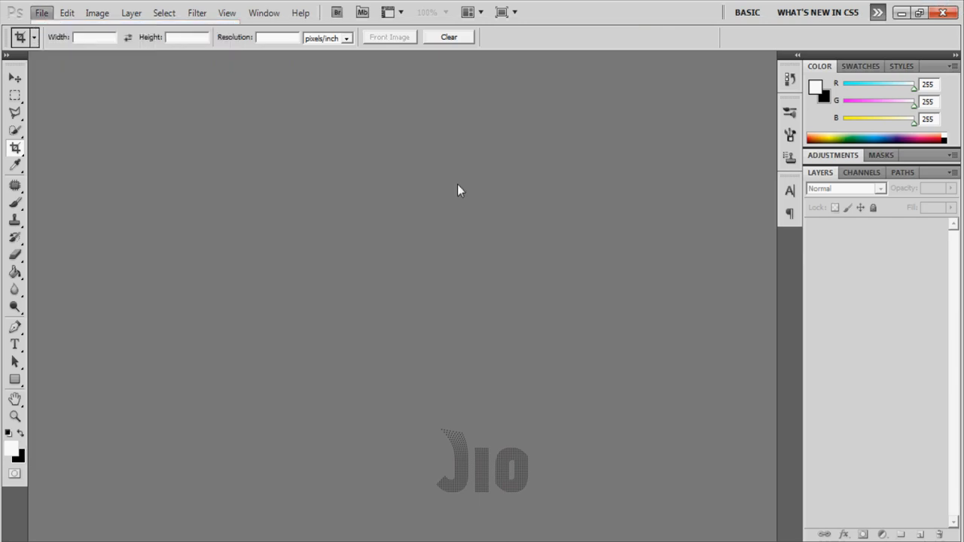
left_click(405, 70)
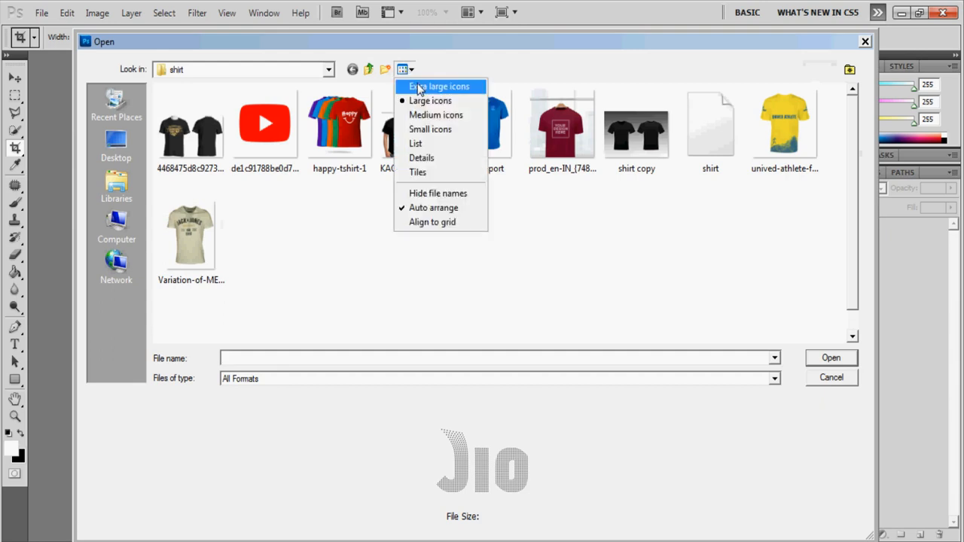
left_click(425, 87)
mouse_move(855, 140)
left_mouse_down()
mouse_move(852, 156)
mouse_move(853, 143)
left_mouse_up()
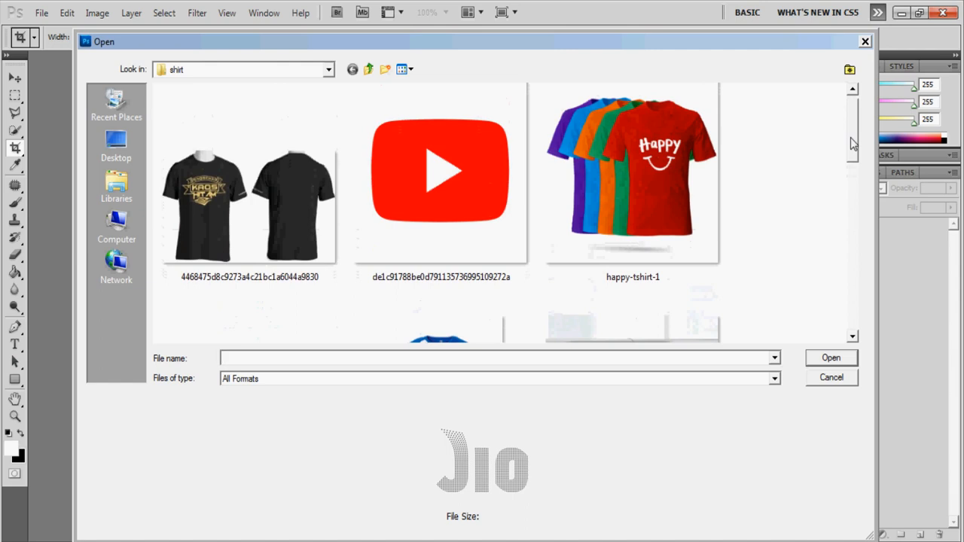
Open the images happy-tshirt-1, KAOS_POLOS_HITAM___GILDAN_SOFTSYLE_63000, pa-sport, the maroon prod_en-IN shirt, shirt copy and unived-athlete-front-mens-t-shirt together.
left_click(628, 168)
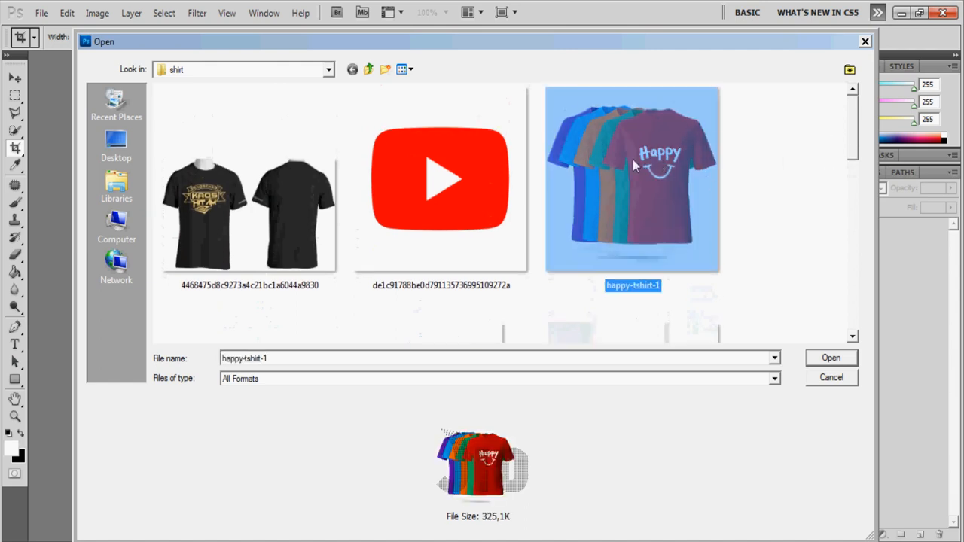
left_click_drag(854, 150, 850, 205)
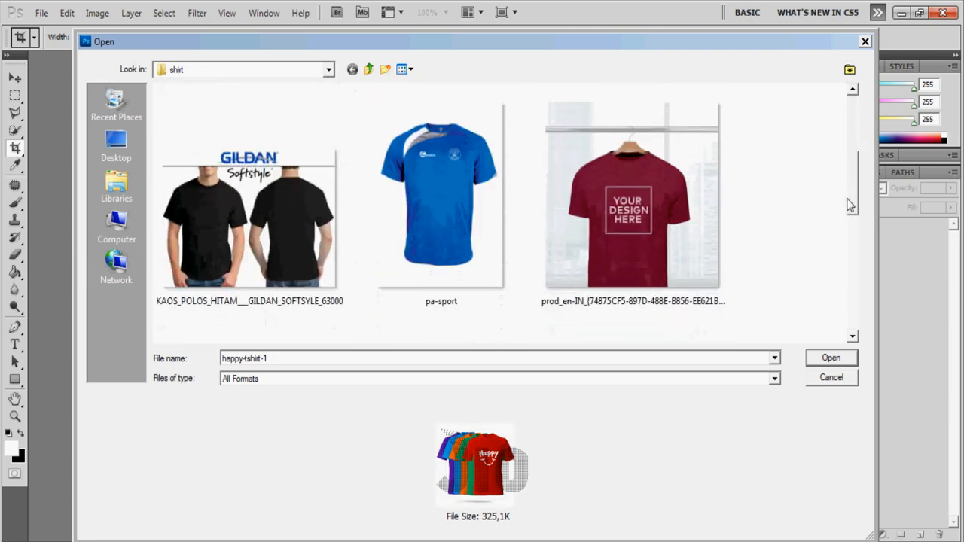
left_click(646, 228, "ctrl")
left_click(464, 192, "ctrl")
key("ctrl+a")
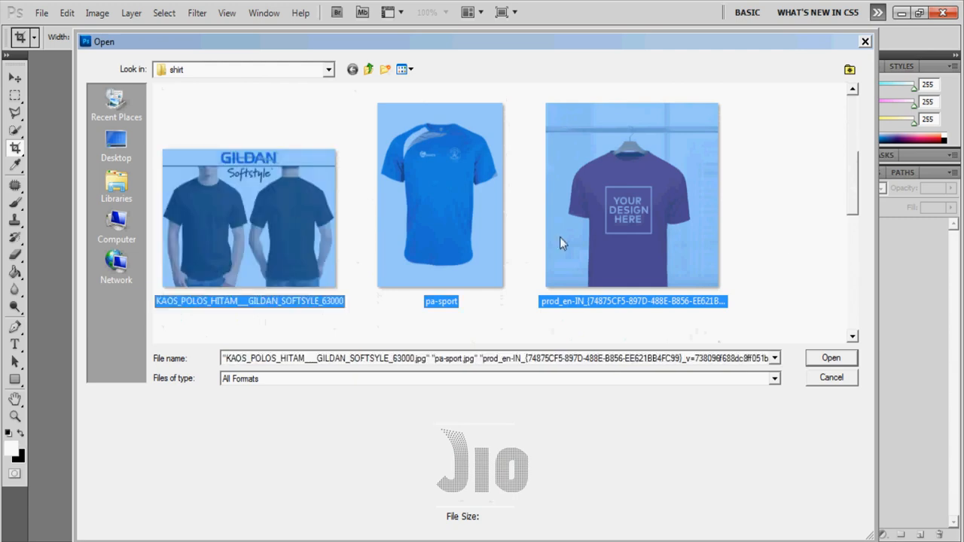
left_click_drag(855, 206, 851, 263)
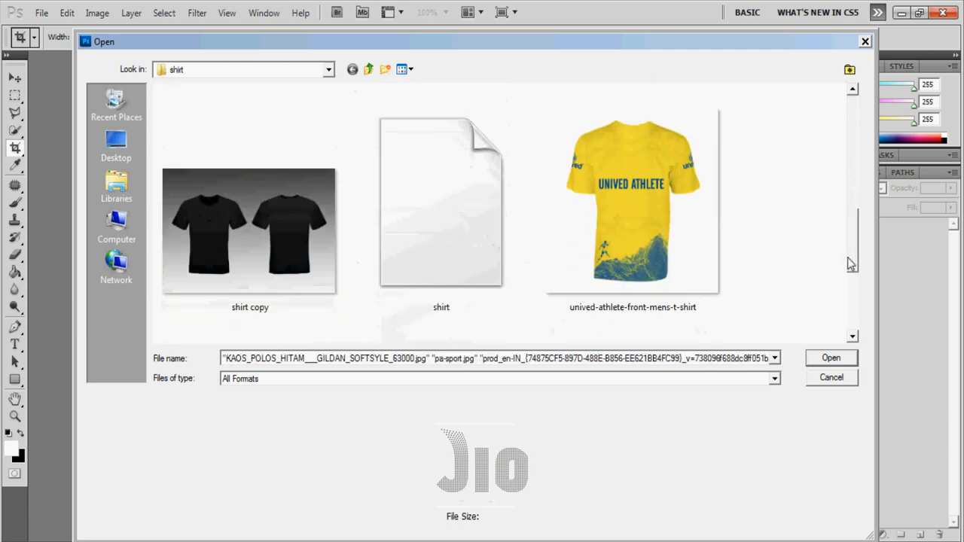
mouse_move(850, 264)
left_mouse_down()
mouse_move(842, 296)
mouse_move(850, 261)
left_mouse_up()
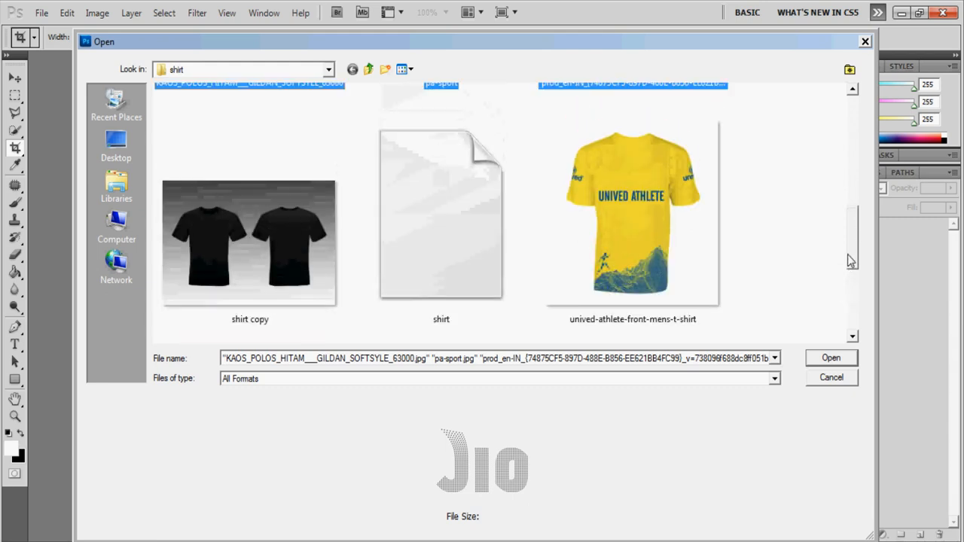
left_click(651, 215, "ctrl")
left_click(289, 259, "ctrl")
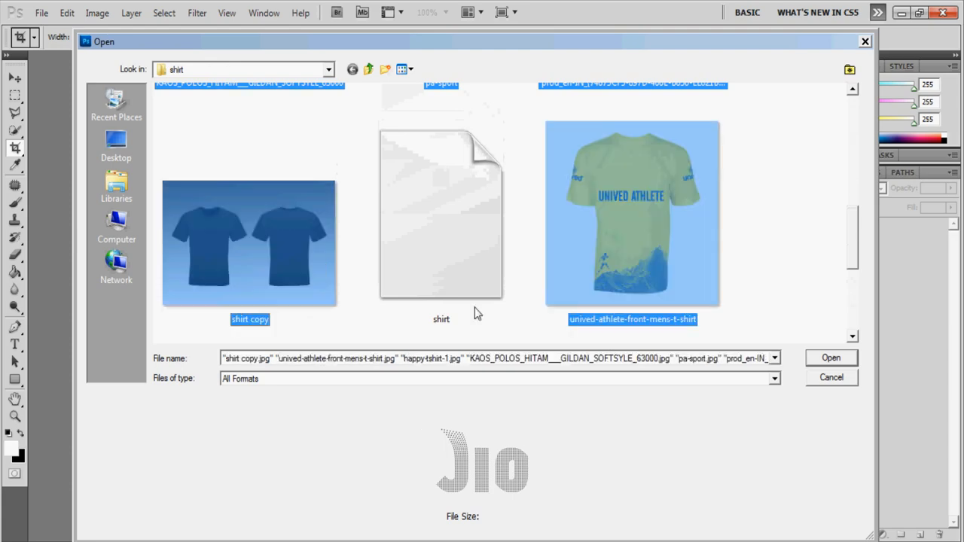
left_click(807, 358)
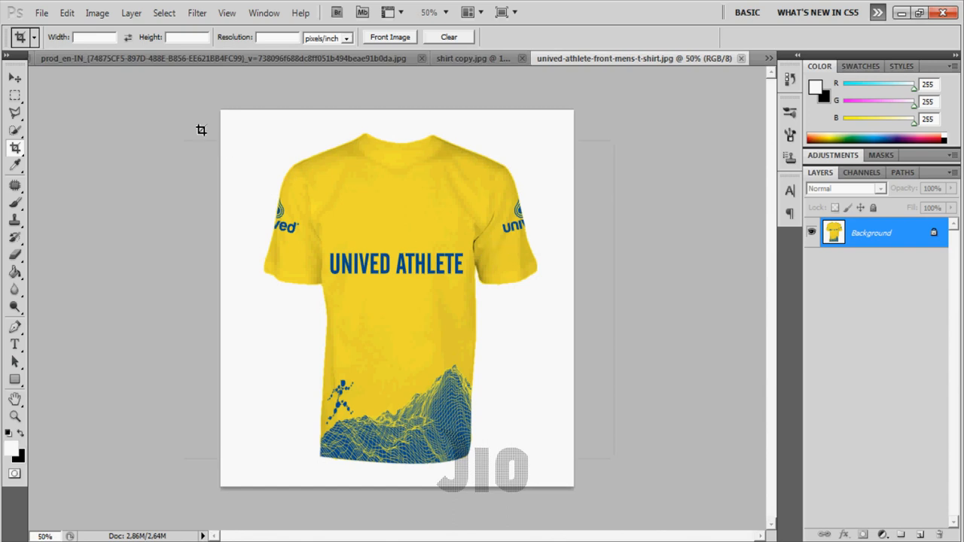
Switch to the maroon shirt image with the YOUR DESIGN HERE print and bring the print up close.
left_click(154, 65)
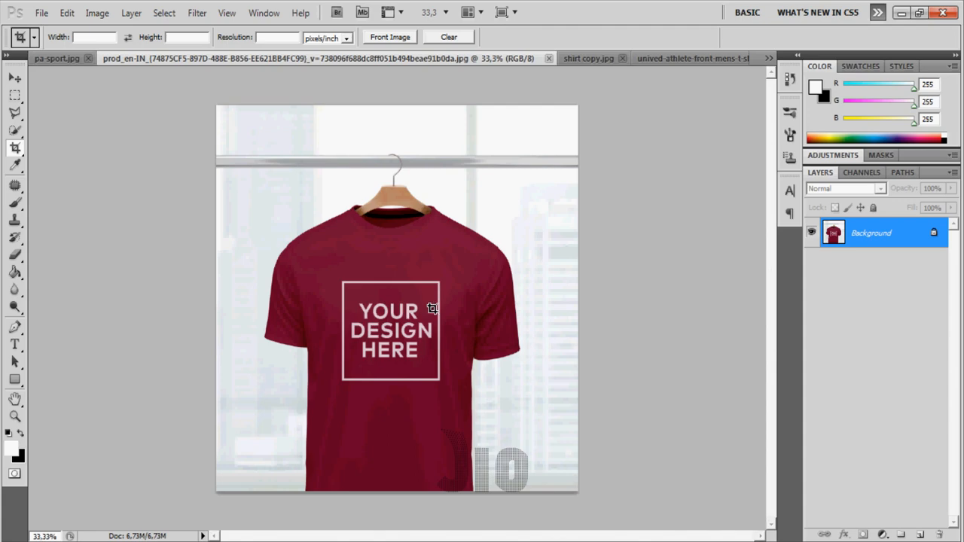
key("ctrl+plus")
key("ctrl+plus")
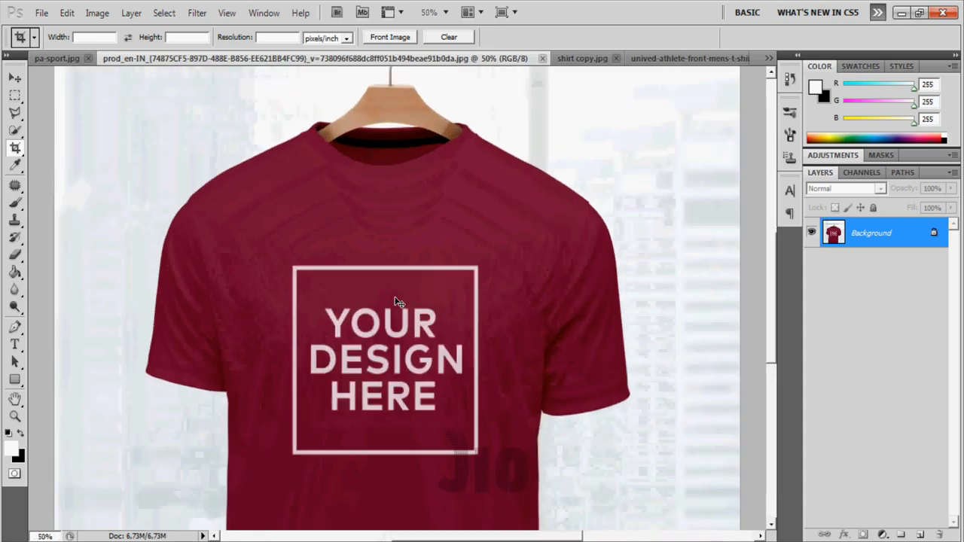
left_click_drag(396, 316, 395, 231)
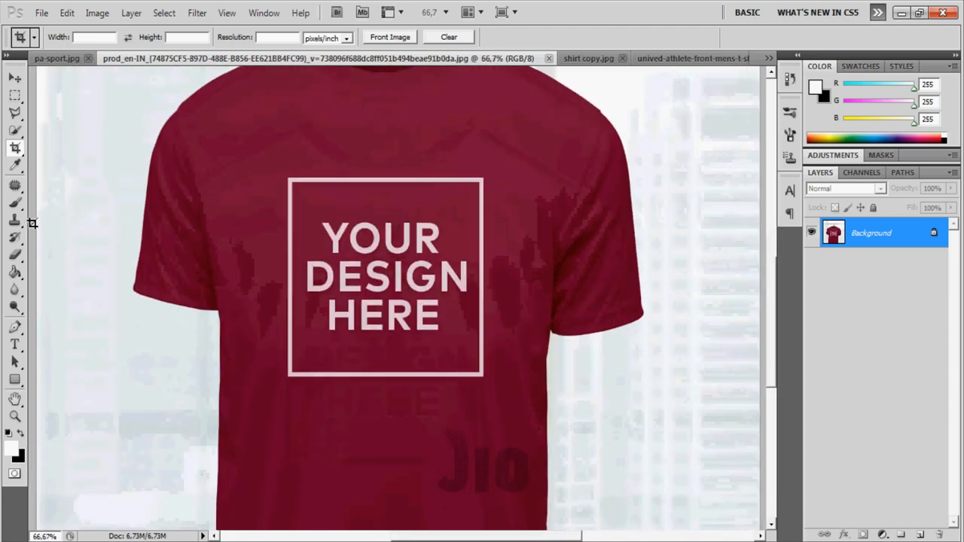
Try to cover the printed design with 175 px Brush strokes in maroon sampled from the shirt.
left_click(17, 204)
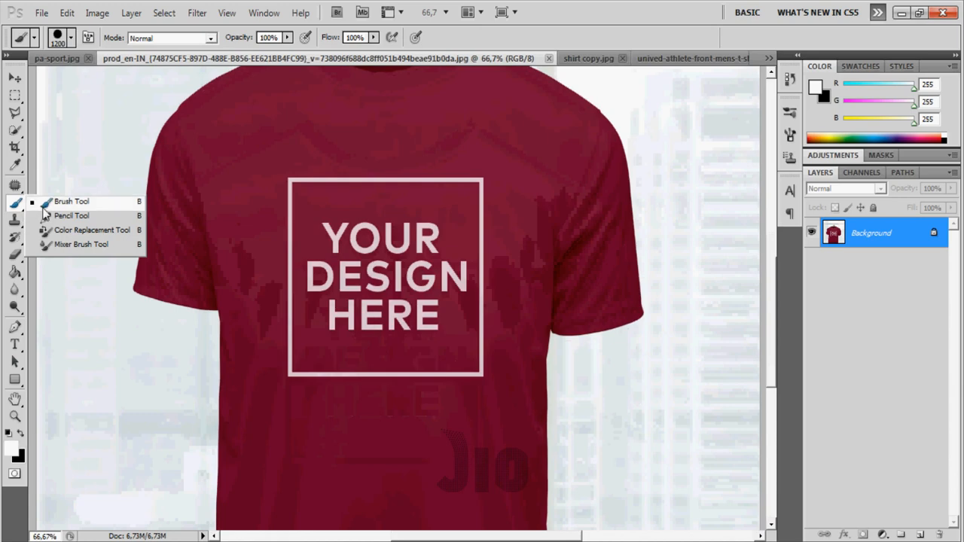
left_click(46, 203)
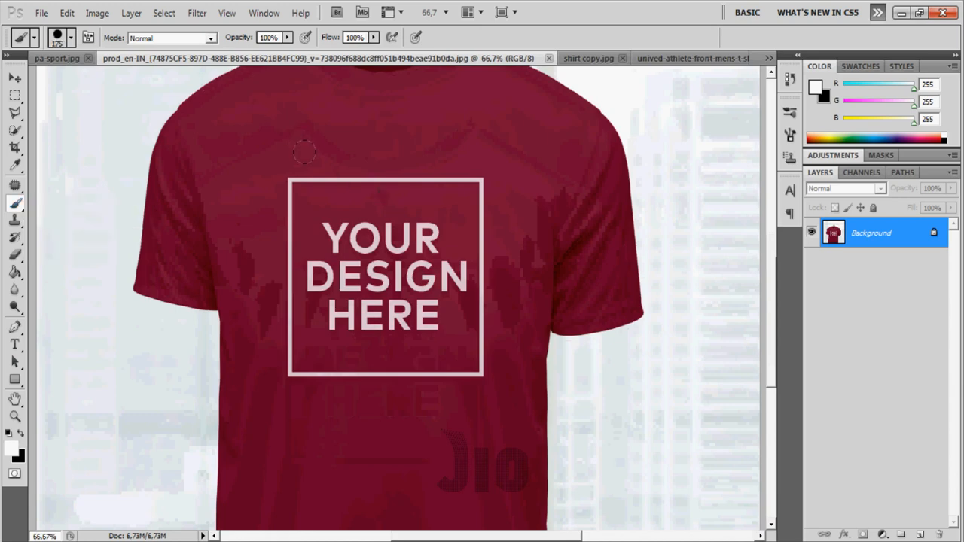
left_click(285, 128, "alt")
mouse_move(288, 178)
left_mouse_down()
mouse_move(354, 179)
mouse_move(482, 239)
mouse_move(367, 363)
mouse_move(316, 271)
mouse_move(357, 279)
mouse_move(286, 399)
mouse_move(345, 259)
left_mouse_up()
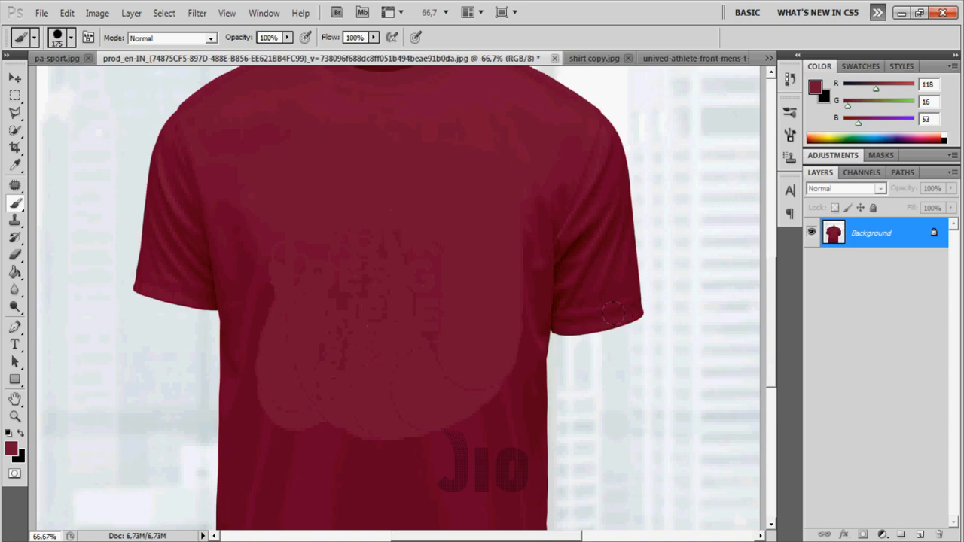
key("ctrl+z")
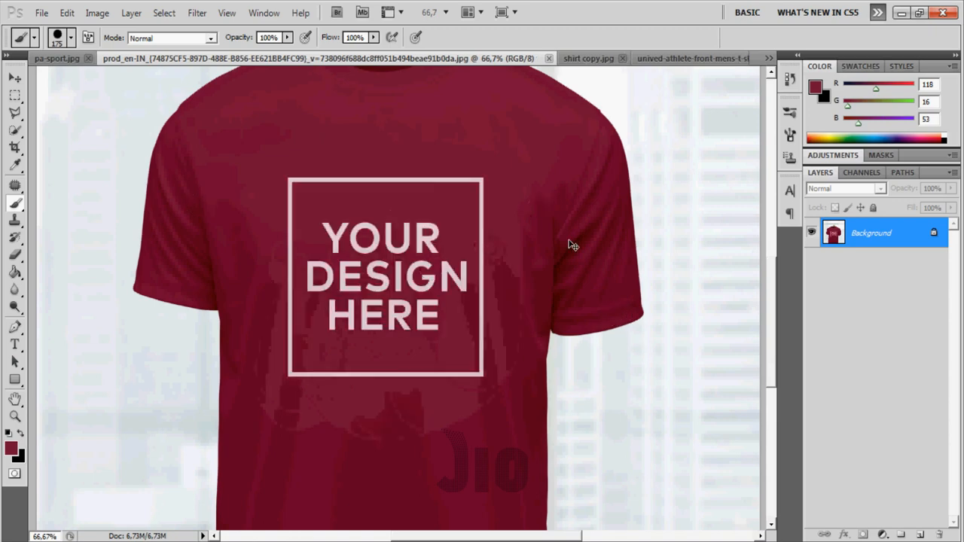
Erase the upper-right and lower-right corners of the printed frame by cloning nearby fabric with an 80 px Clone Stamp.
key("ctrl+plus")
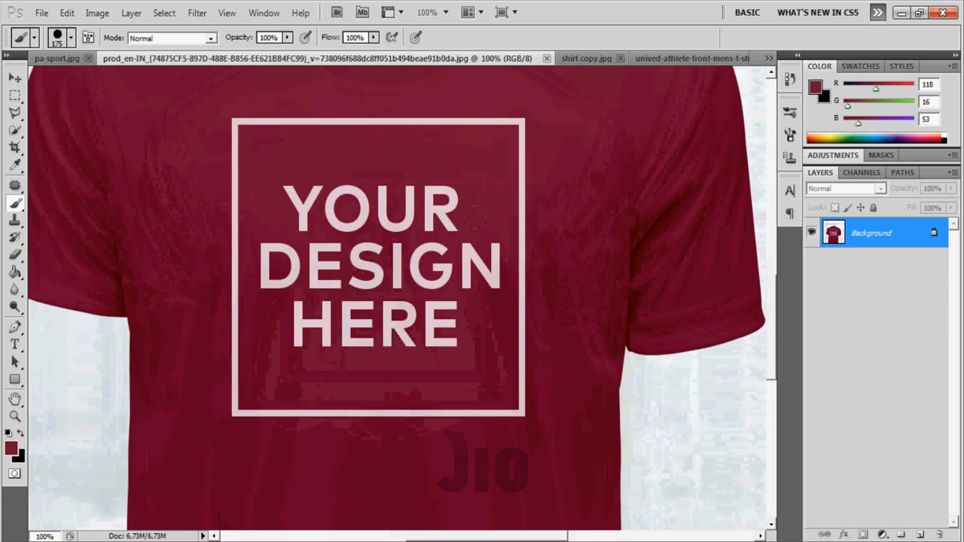
scroll(495, 259, "up", 2)
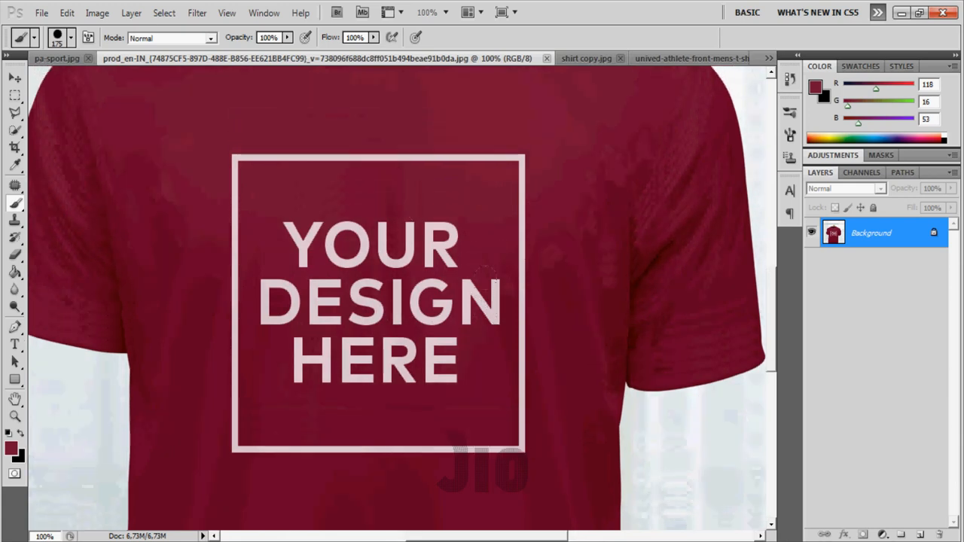
left_click(15, 219)
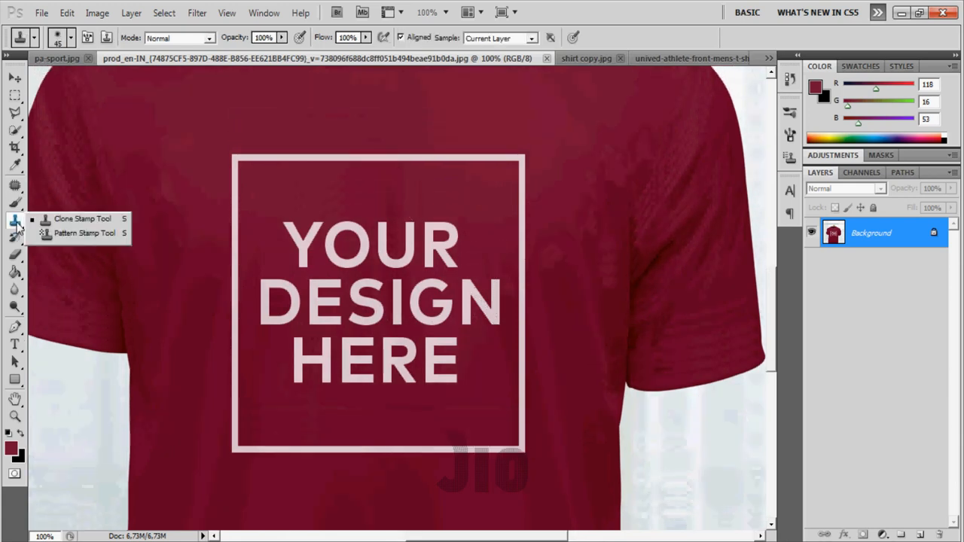
left_click(44, 223)
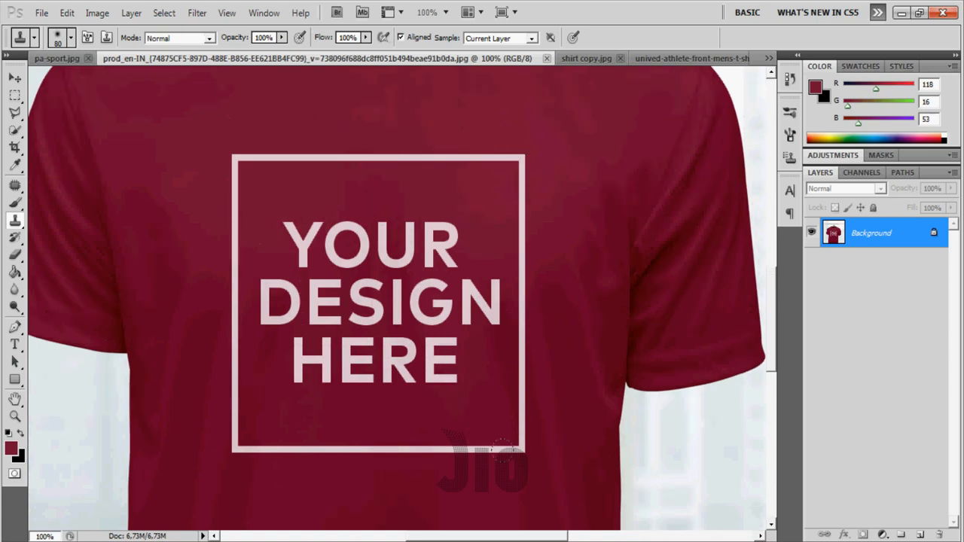
scroll(503, 437, "down", 8)
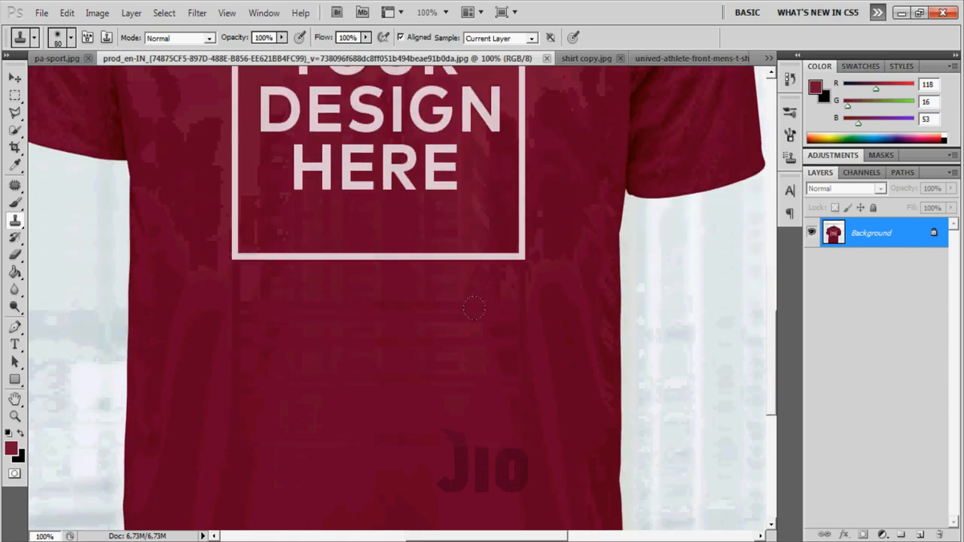
scroll(472, 310, "up", 4)
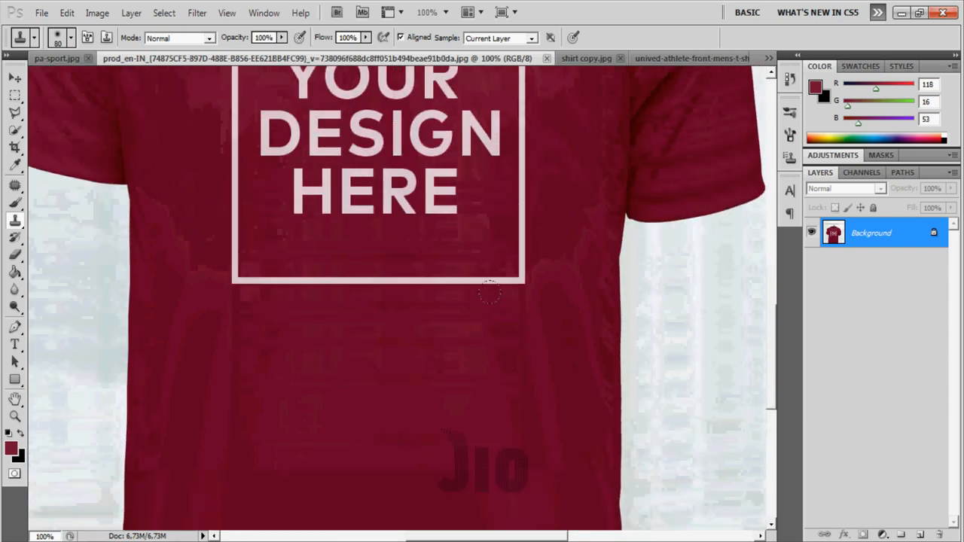
key("ctrl+minus")
scroll(482, 310, "up", 1)
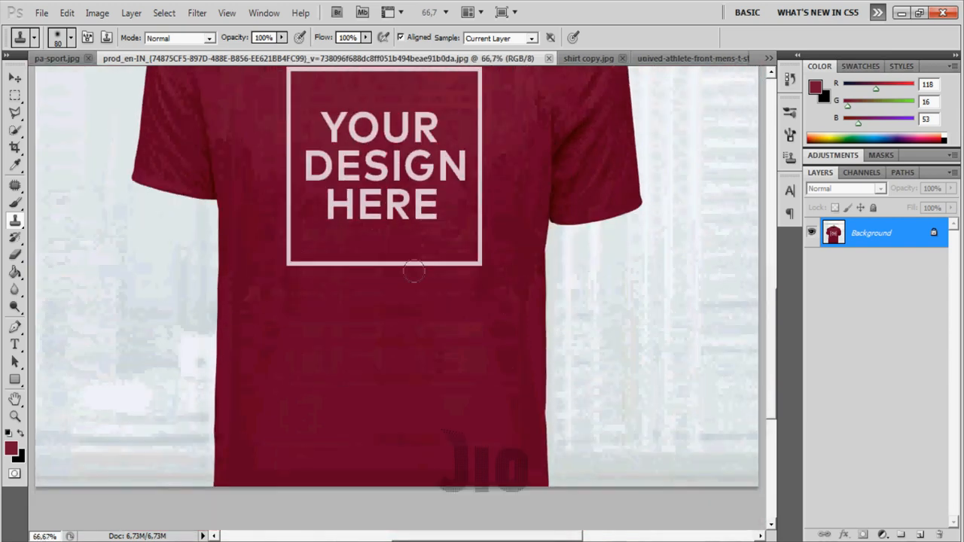
scroll(472, 313, "up", 5)
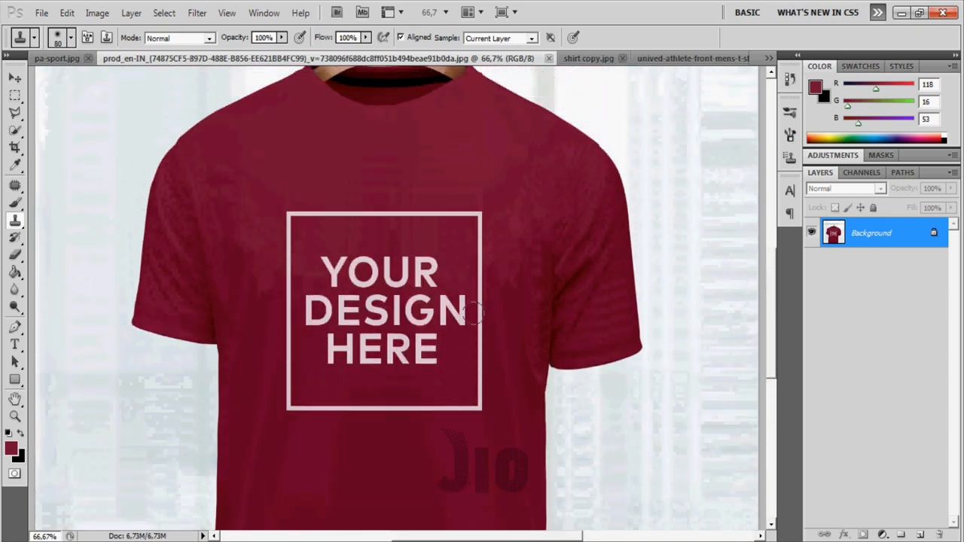
left_click(489, 193, "alt")
mouse_move(481, 215)
left_mouse_down()
mouse_move(472, 211)
mouse_move(478, 235)
left_mouse_up()
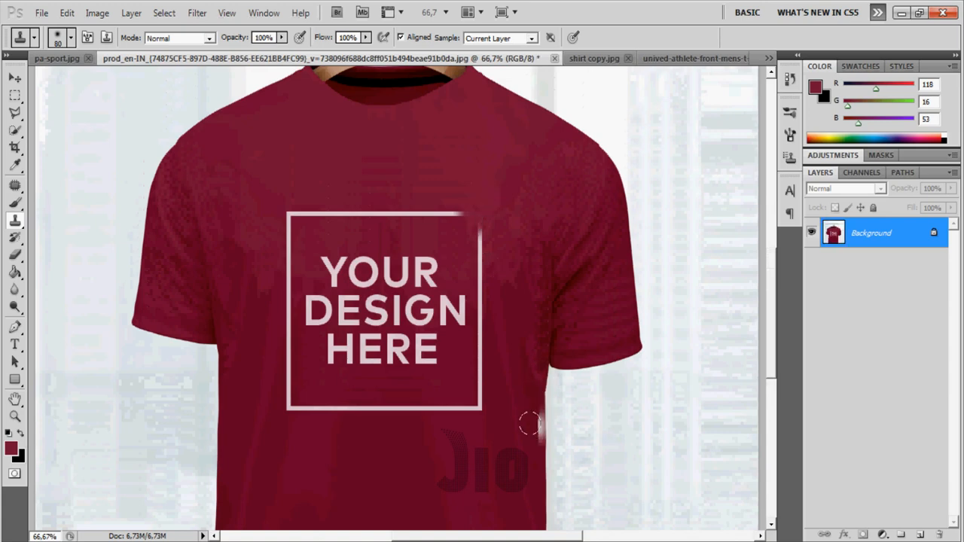
left_click(475, 404)
Clone neighbouring shirt fabric over the lower-left and upper-left corners of the printed frame.
left_click(282, 429, "alt")
left_click(288, 405)
left_click(285, 403)
left_click(287, 402)
left_click(286, 402)
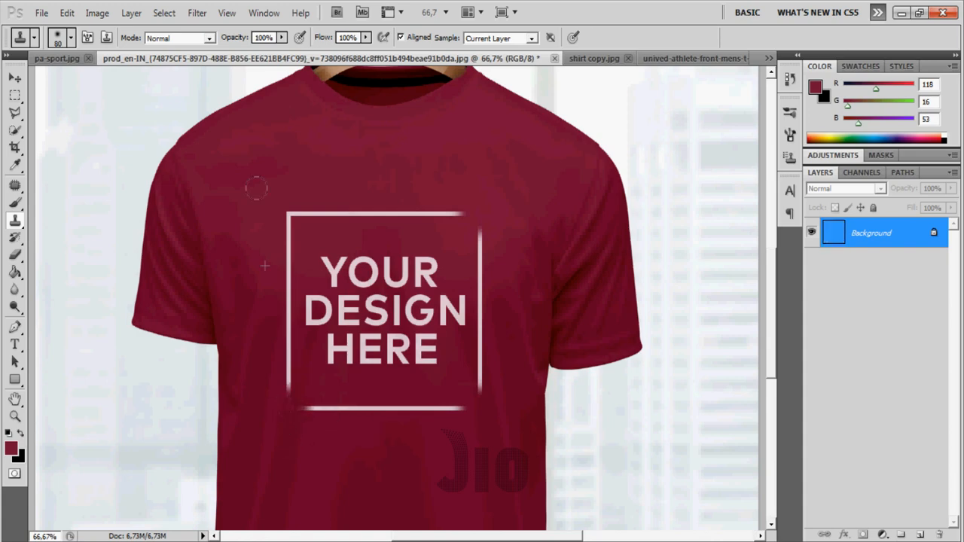
left_click(265, 188, "alt")
left_click(288, 214)
left_click(289, 214)
left_click(295, 214)
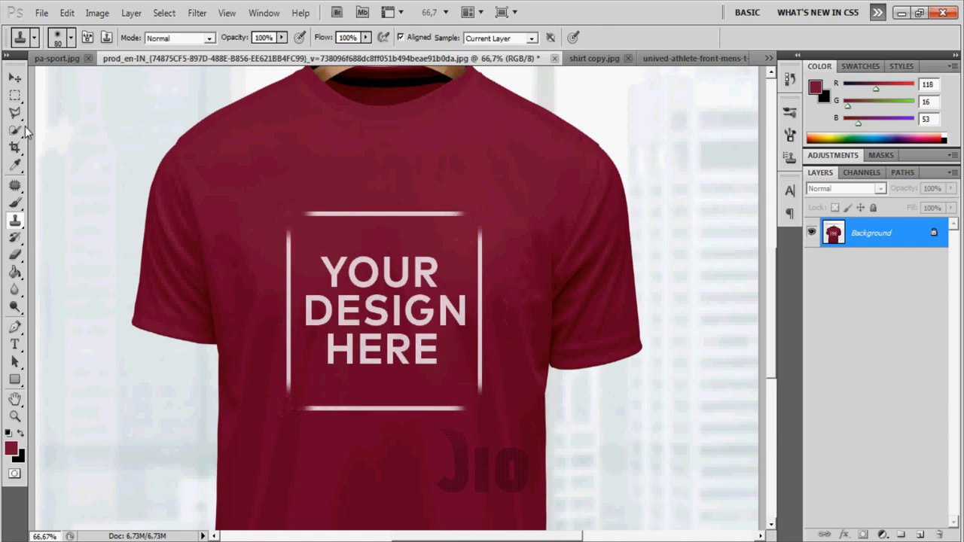
Remove the frame's right vertical line with the Patch Tool in Source mode and clear the selection.
left_click(16, 101)
left_click(15, 185)
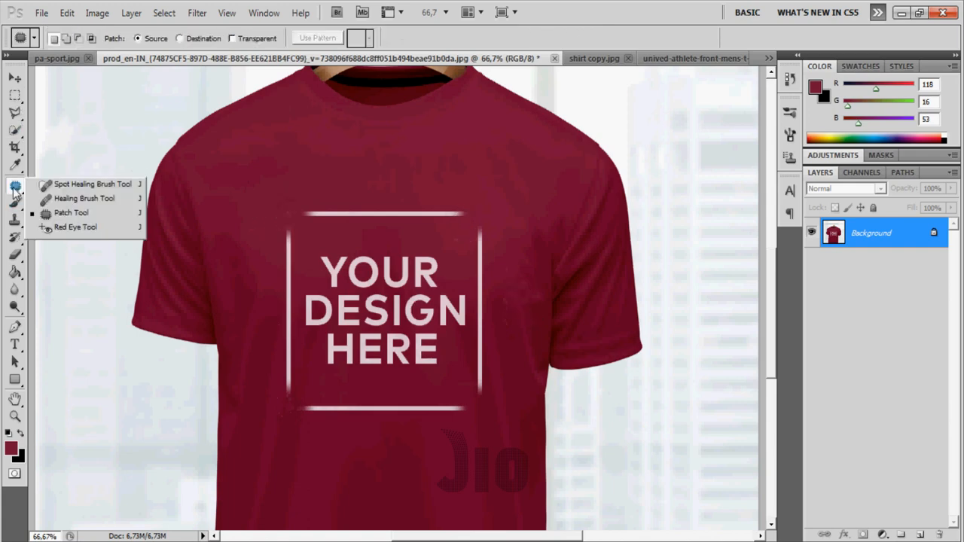
left_click(48, 214)
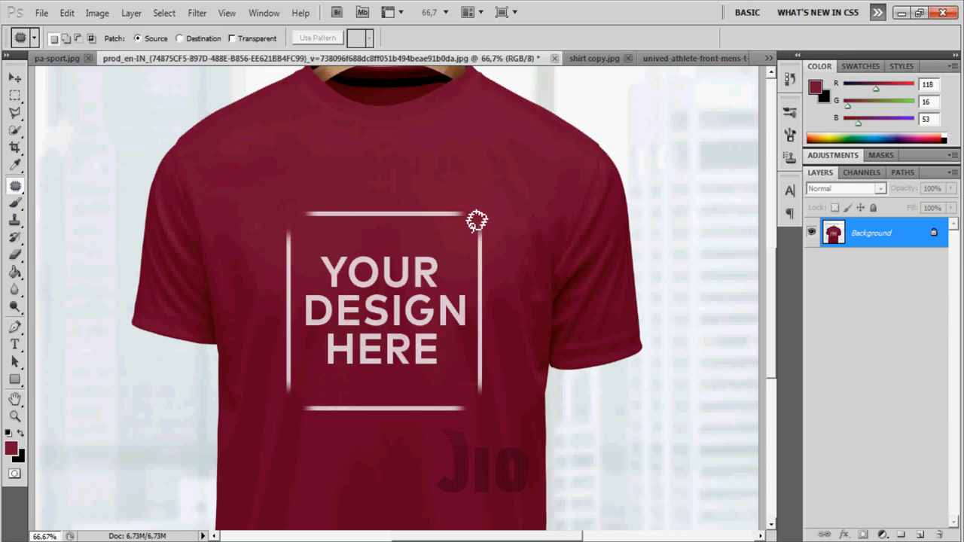
mouse_move(470, 215)
left_mouse_down()
mouse_move(482, 402)
mouse_move(490, 400)
mouse_move(495, 350)
mouse_move(491, 214)
mouse_move(480, 211)
mouse_move(475, 231)
mouse_move(480, 446)
left_mouse_up()
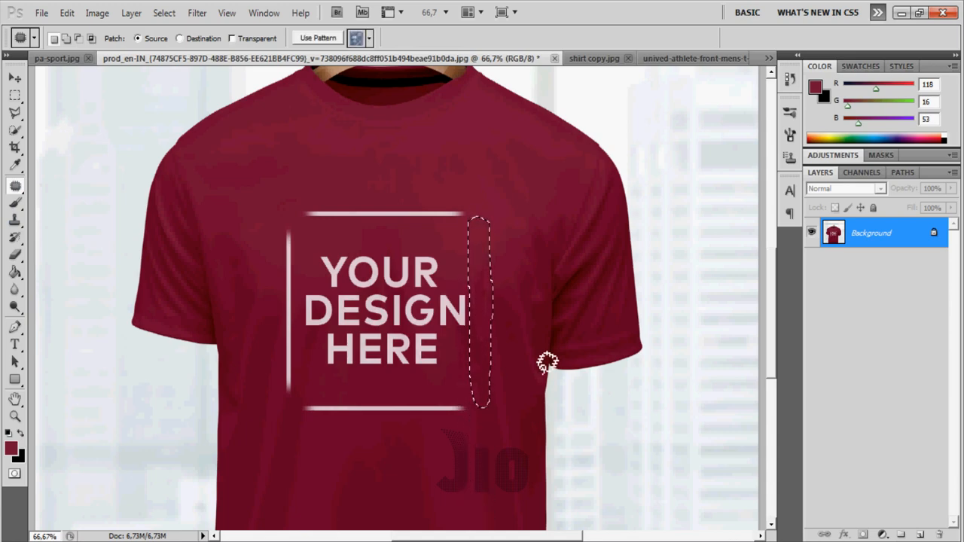
scroll(545, 363, "down", 2)
key("ctrl+d")
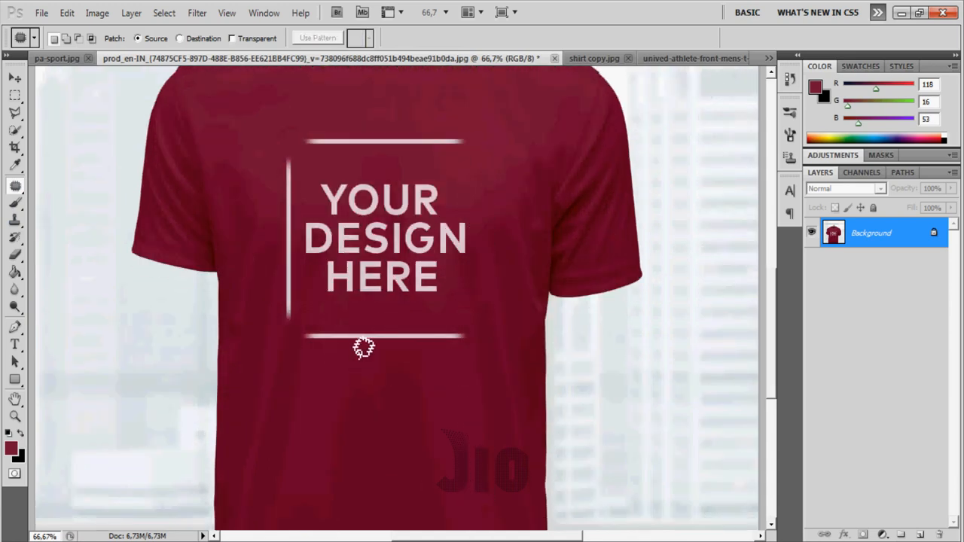
Patch the frame's bottom horizontal line with plain fabric from just below it and deselect the area.
mouse_move(301, 329)
left_mouse_down()
mouse_move(303, 344)
mouse_move(450, 348)
mouse_move(469, 336)
mouse_move(455, 321)
mouse_move(425, 324)
left_mouse_up()
key("ctrl+d")
mouse_move(296, 335)
left_mouse_down()
mouse_move(464, 346)
mouse_move(404, 308)
mouse_move(301, 329)
left_mouse_up()
mouse_move(383, 338)
left_mouse_down()
mouse_move(375, 397)
mouse_move(394, 379)
left_mouse_up()
key("ctrl+d")
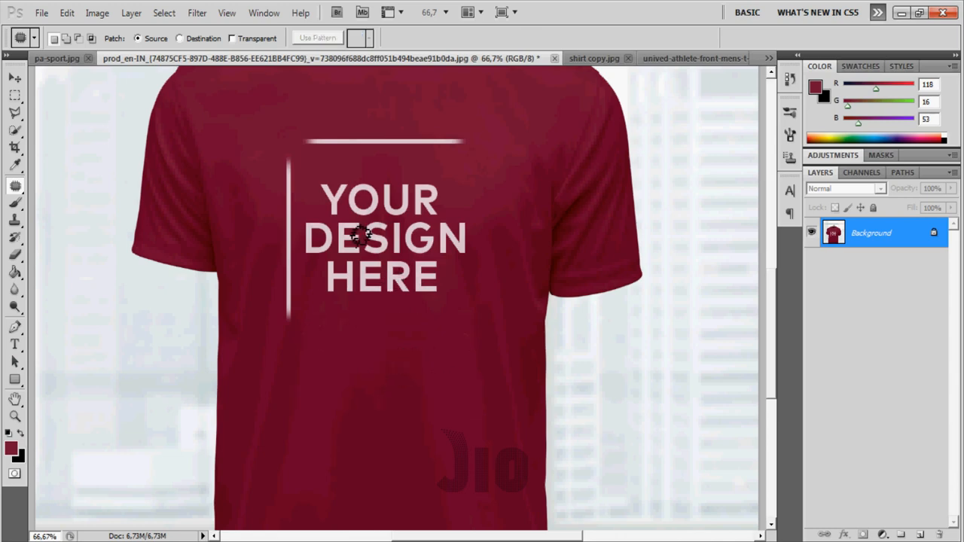
Outline the frame's left vertical line and patch it with clean shirt fabric.
mouse_move(287, 156)
left_mouse_down()
mouse_move(285, 334)
mouse_move(300, 319)
mouse_move(301, 268)
left_mouse_up()
left_click_drag(300, 233, 301, 189)
left_click_drag(290, 142, 289, 376)
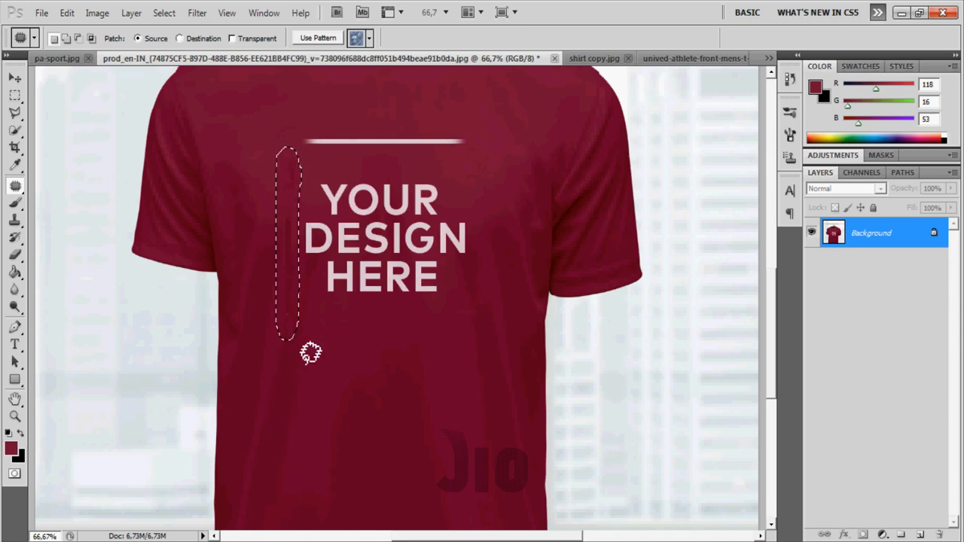
Outline the frame's top horizontal line, patch it with plain fabric from just above, and clear the selection.
key("ctrl+d")
mouse_move(299, 126)
left_mouse_down()
mouse_move(311, 149)
mouse_move(473, 147)
mouse_move(432, 116)
mouse_move(302, 132)
left_mouse_up()
scroll(392, 196, "up", 2)
left_click_drag(399, 195, 398, 154)
key("ctrl+d")
scroll(406, 309, "down", 1)
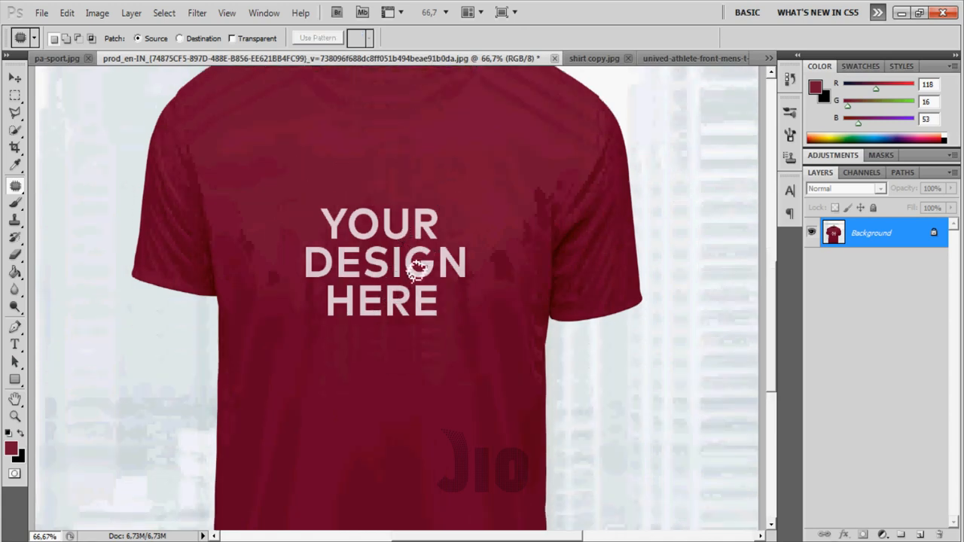
Outline the YOUR DESIGN HERE text, patch it with plain fabric from the shirt area below, and deselect.
scroll(403, 247, "down", 3)
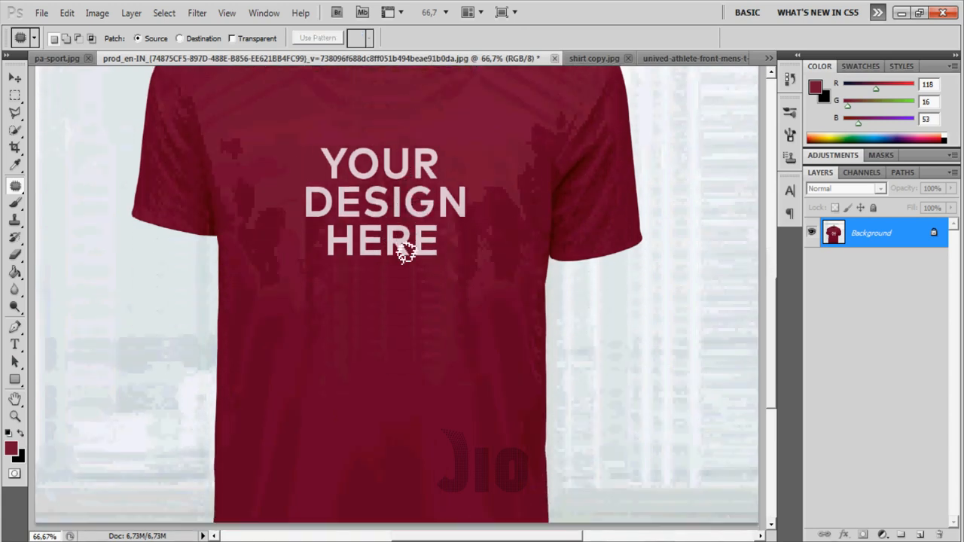
scroll(404, 251, "up", 1)
scroll(405, 287, "up", 1)
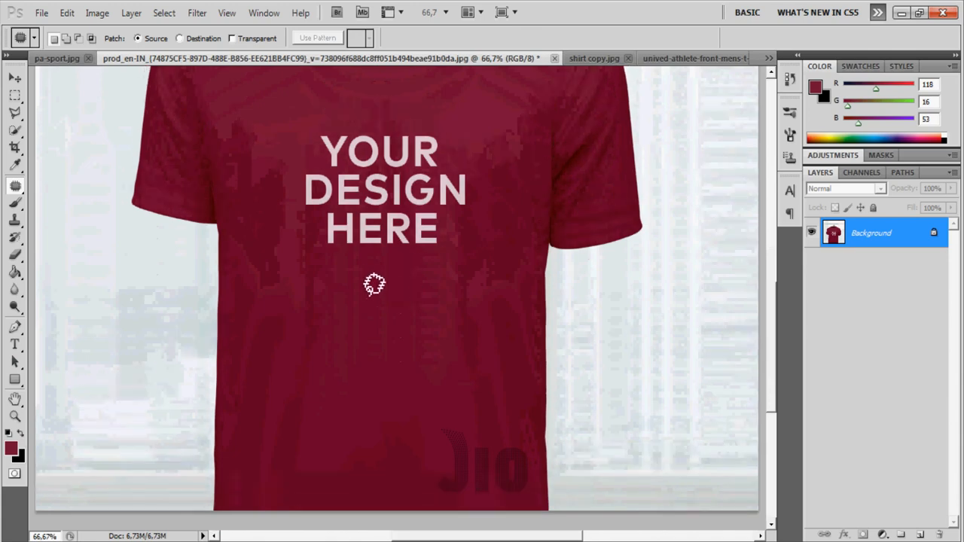
mouse_move(301, 132)
left_mouse_down()
mouse_move(303, 230)
mouse_move(394, 261)
mouse_move(495, 234)
mouse_move(489, 154)
mouse_move(465, 122)
mouse_move(301, 129)
left_mouse_up()
left_click_drag(374, 173, 369, 357)
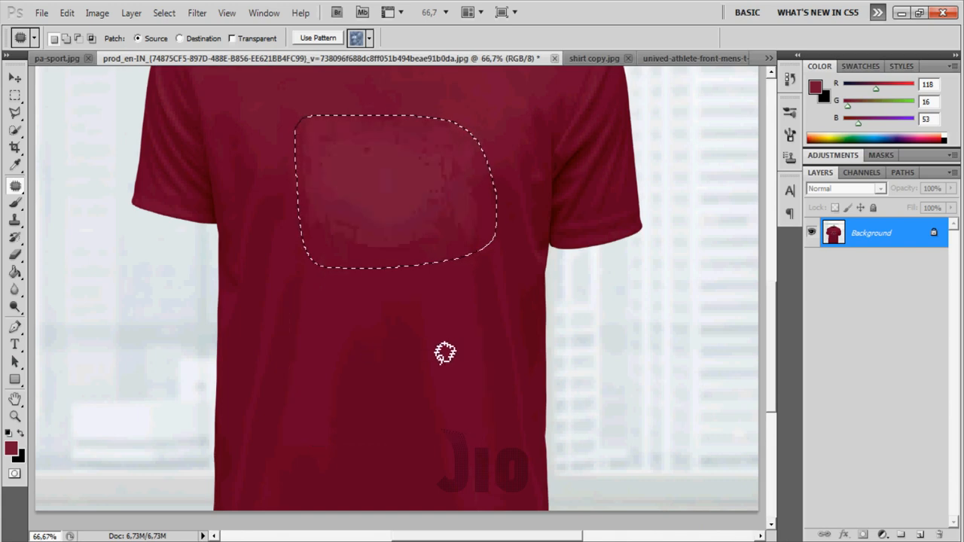
key("ctrl+d")
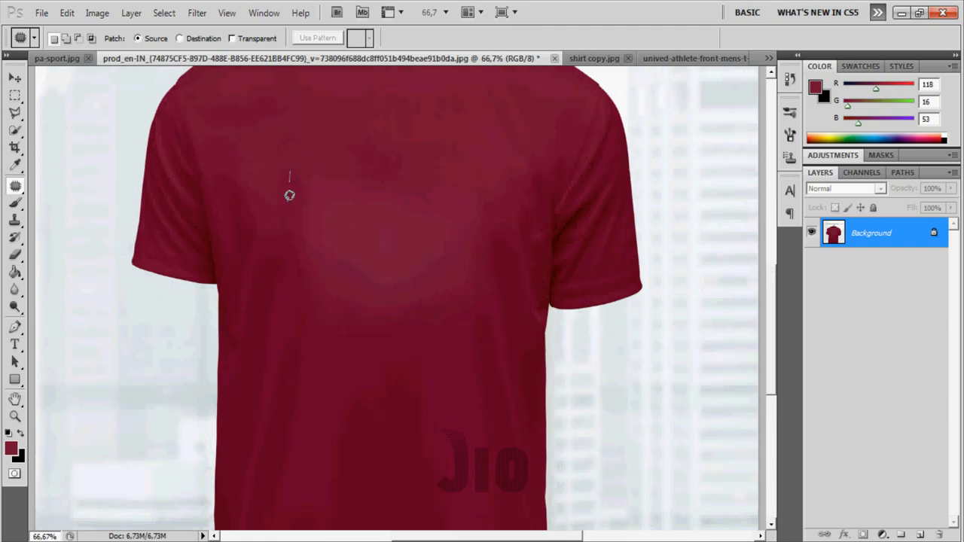
Outline the chest area where the text was and try Content-Aware Scale on it.
mouse_move(289, 195)
left_mouse_down()
mouse_move(333, 336)
mouse_move(409, 346)
mouse_move(484, 334)
mouse_move(501, 295)
mouse_move(499, 178)
mouse_move(454, 147)
mouse_move(323, 162)
left_mouse_up()
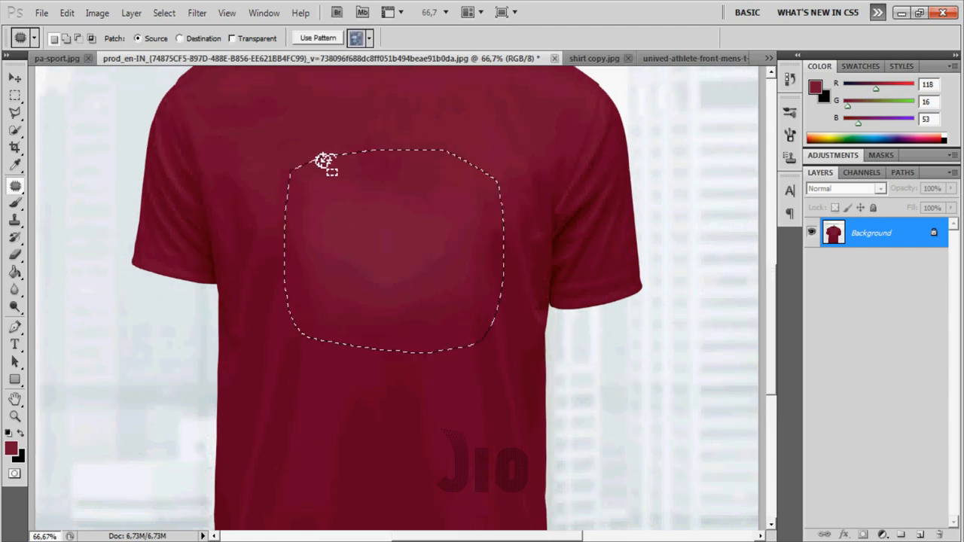
left_click(97, 13)
mouse_move(67, 13)
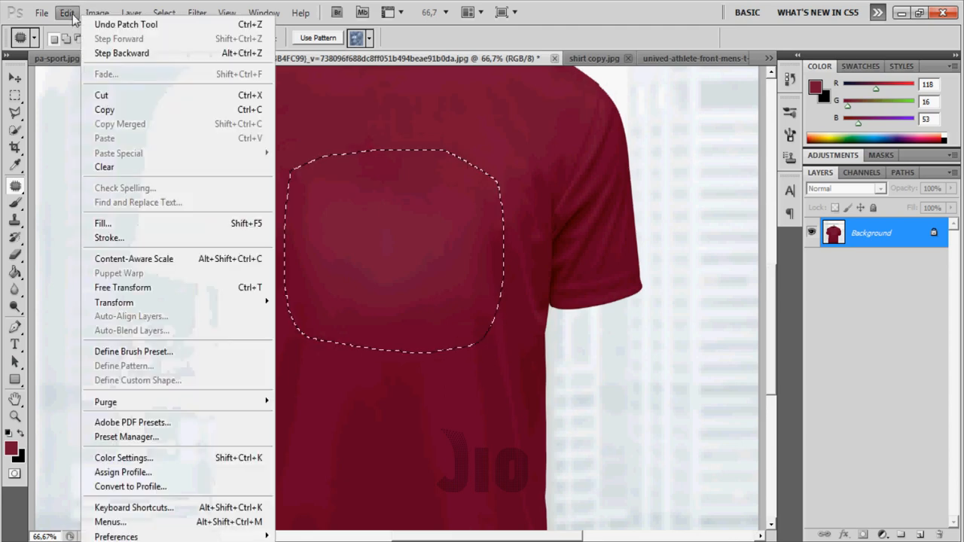
left_click(172, 259)
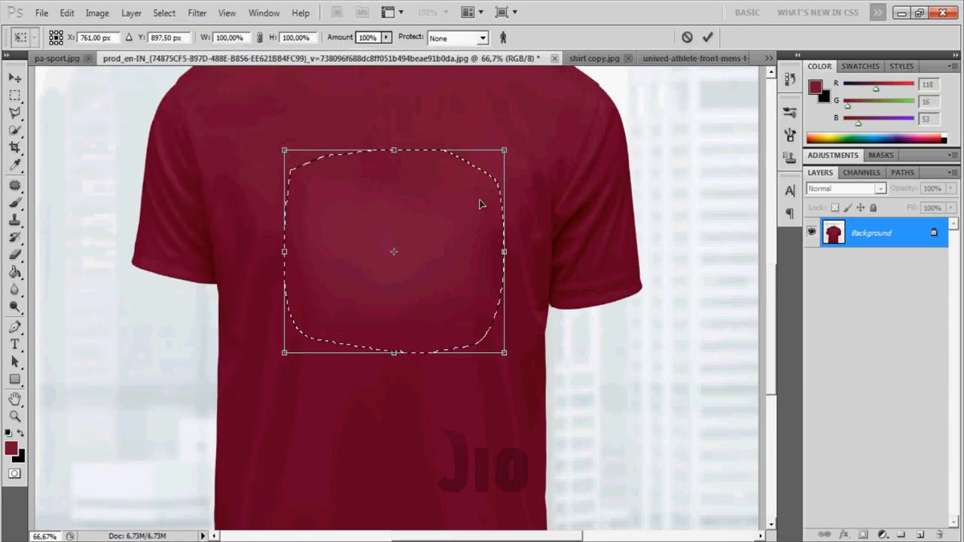
left_click_drag(449, 216, 448, 236)
key("ctrl+z")
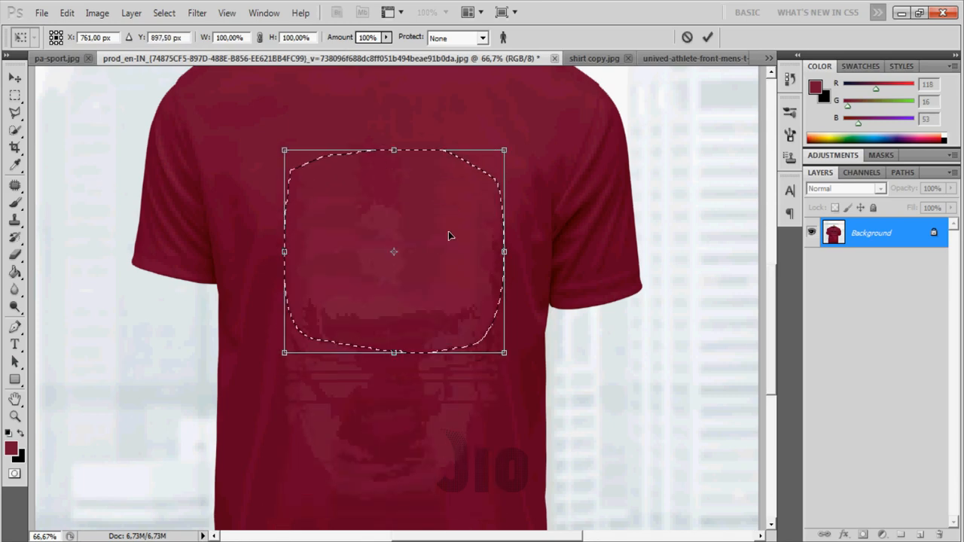
key("Return")
key("j")
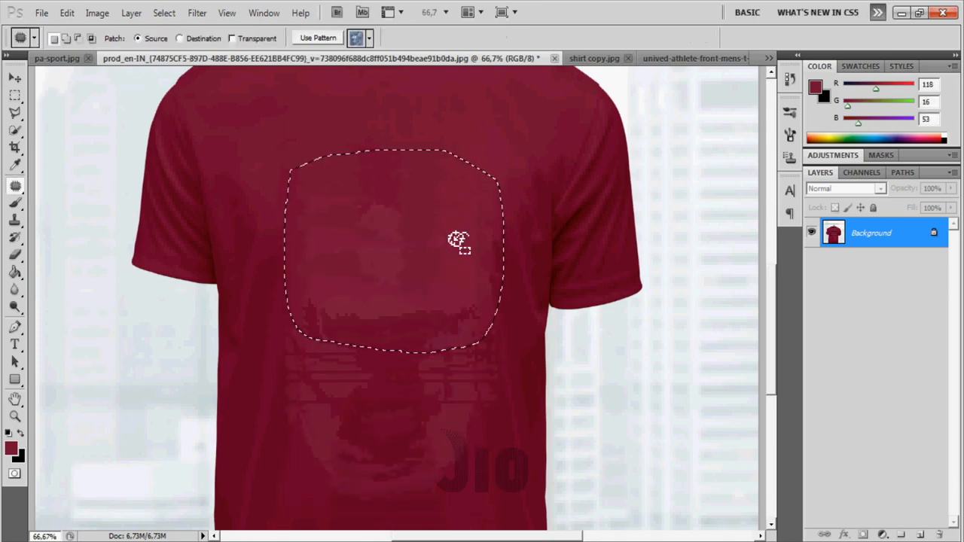
Patch the outlined chest area with the smoother fabric below it and clear the selection.
scroll(452, 247, "down", 2)
left_click_drag(456, 187, 427, 369)
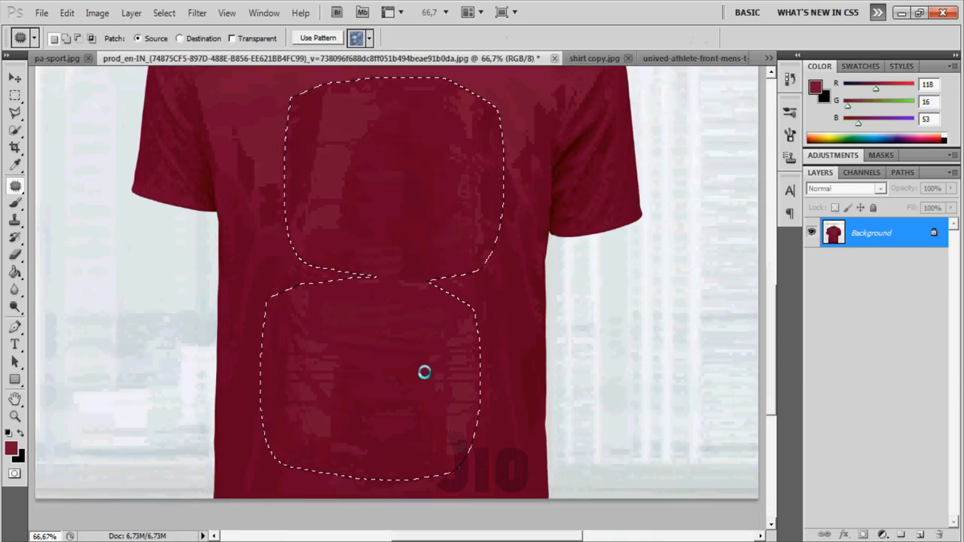
scroll(441, 351, "up", 2)
key("ctrl+d")
Outline another uneven area of the shirt's chest, blend it with nearby fabric using the Patch Tool, and deselect.
scroll(445, 369, "up", 2)
mouse_move(280, 202)
left_mouse_down()
mouse_move(268, 313)
mouse_move(283, 348)
mouse_move(344, 275)
mouse_move(360, 189)
mouse_move(313, 171)
left_mouse_up()
left_click_drag(320, 241, 424, 344)
key("ctrl+d")
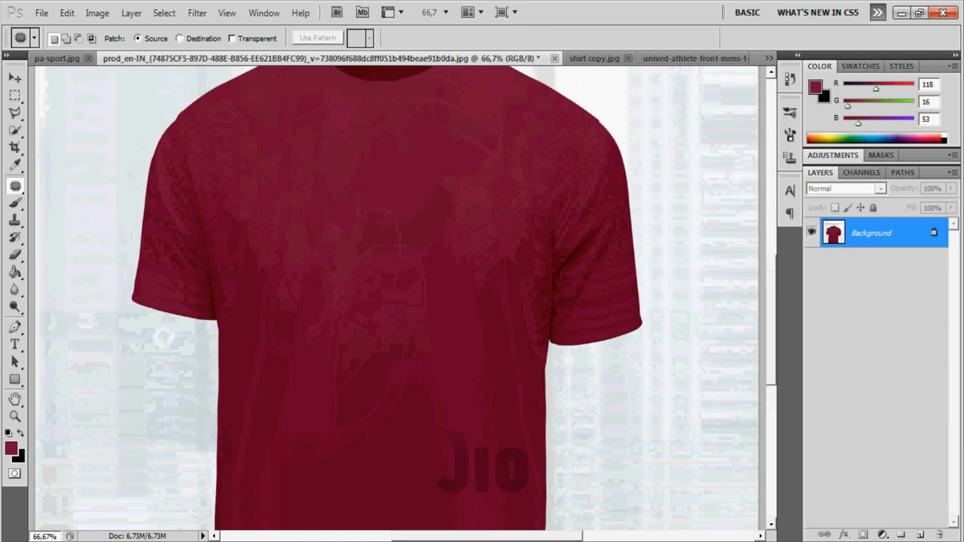
Add the text DESIGN on the shirt's chest and colour it white.
left_click(15, 344)
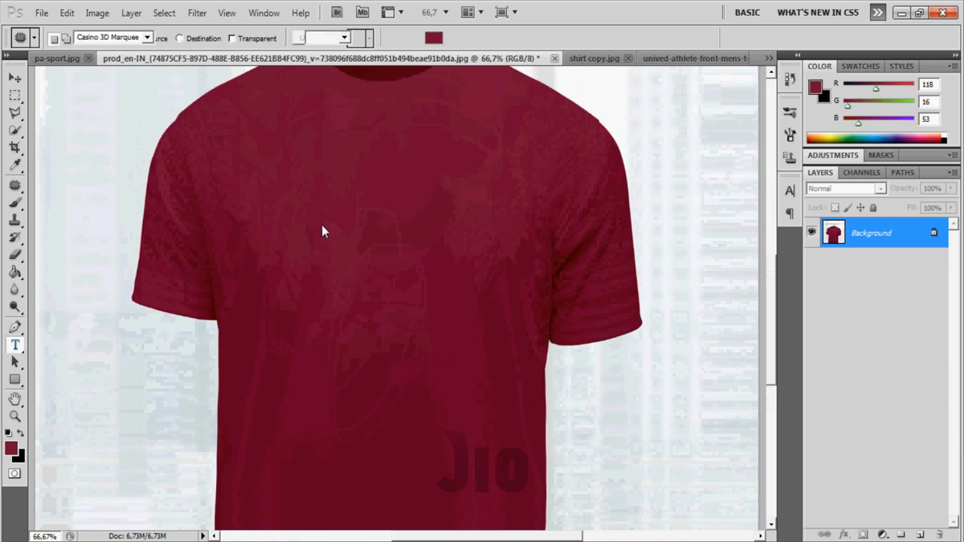
left_click(323, 259)
type("design")
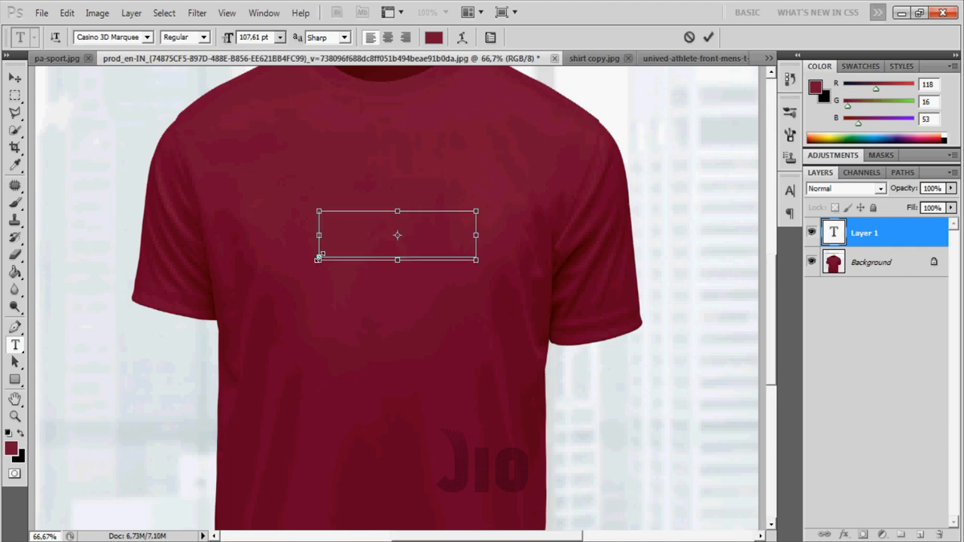
key("ctrl+a")
left_click(433, 38)
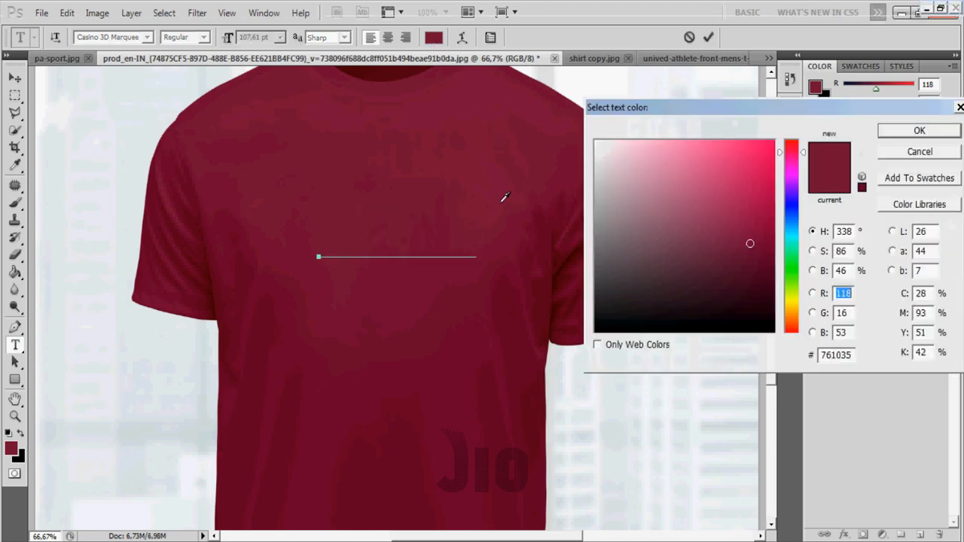
left_click(604, 142)
left_click(920, 130)
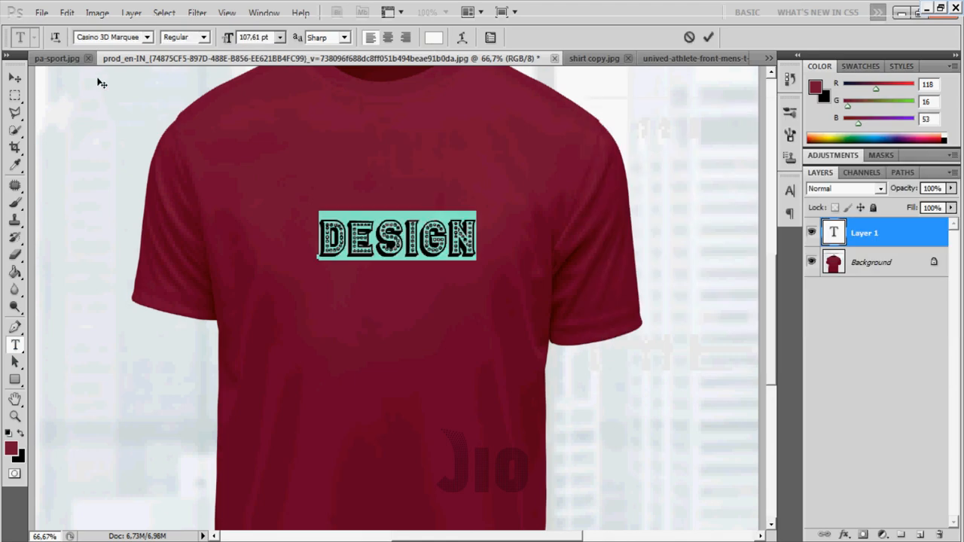
Enlarge the DESIGN text to about 148.5% with Free Transform and centre it on the shirt's chest.
left_click(17, 79)
left_click_drag(393, 301, 370, 316)
key("ctrl+t")
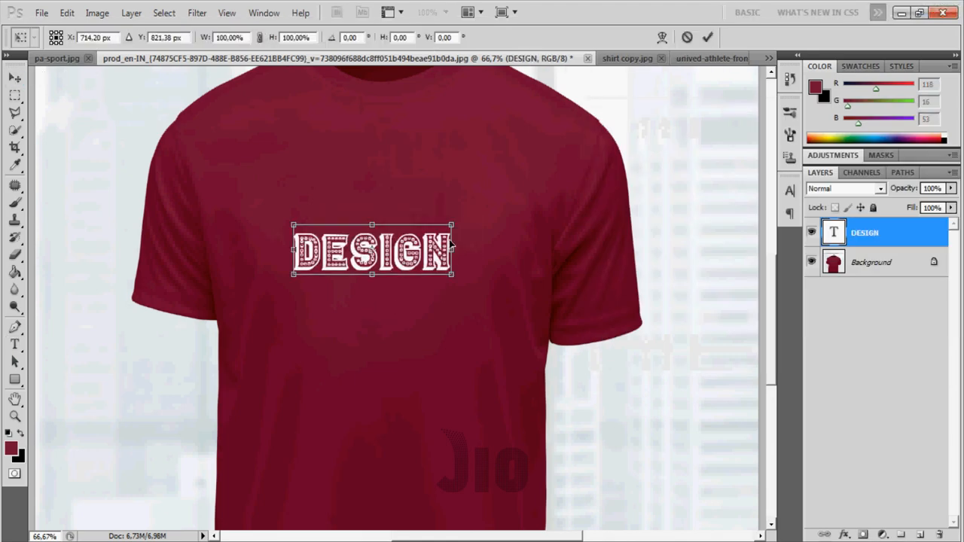
left_click_drag(451, 224, 527, 187)
left_click_drag(494, 235, 468, 243)
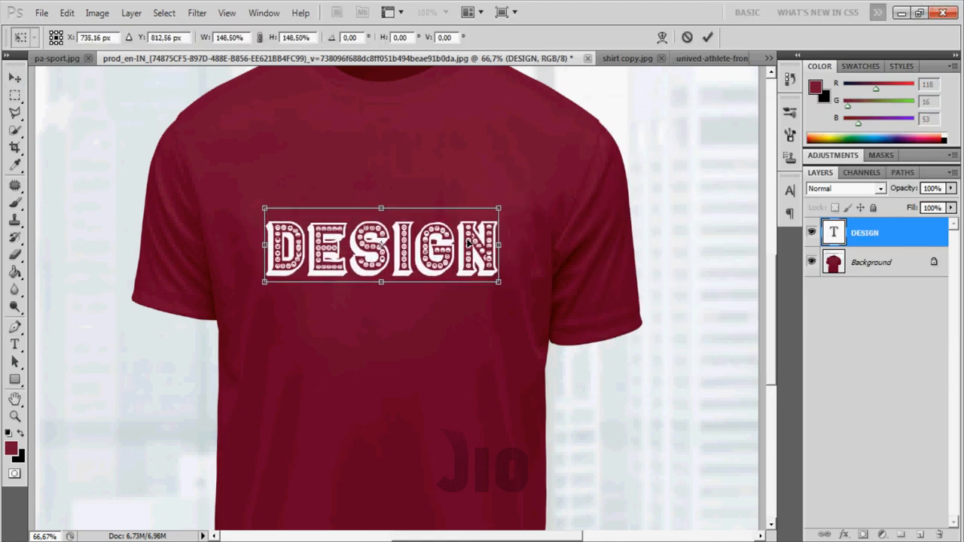
key("Return")
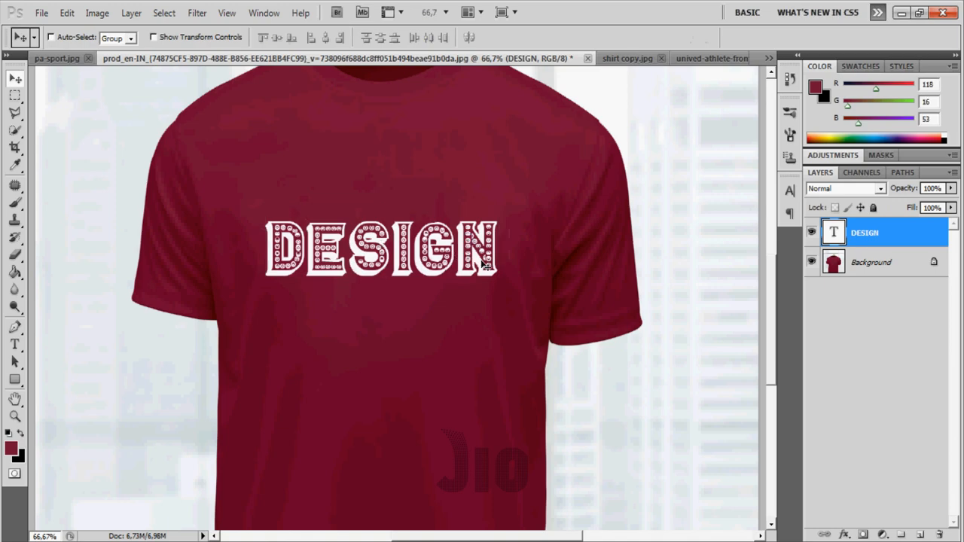
key("ctrl+minus")
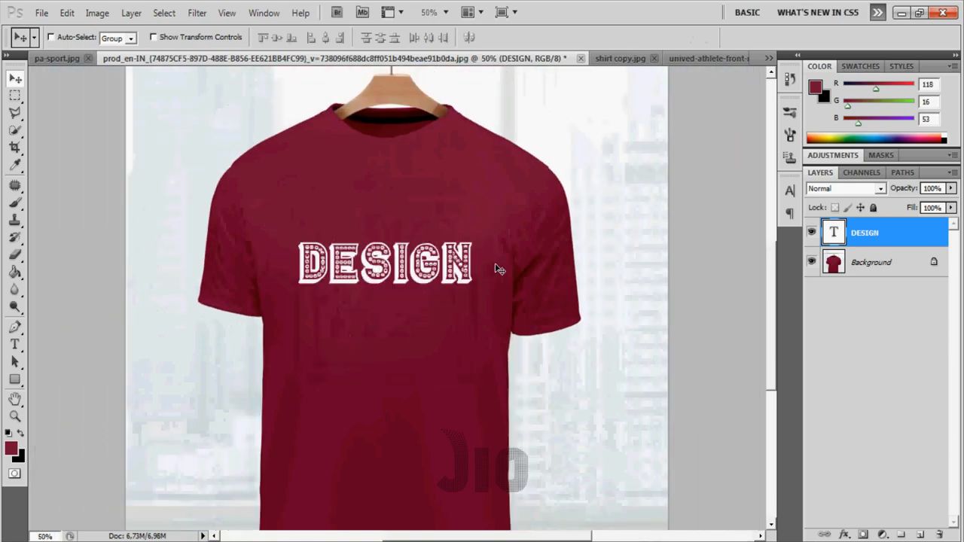
left_click_drag(381, 280, 377, 277)
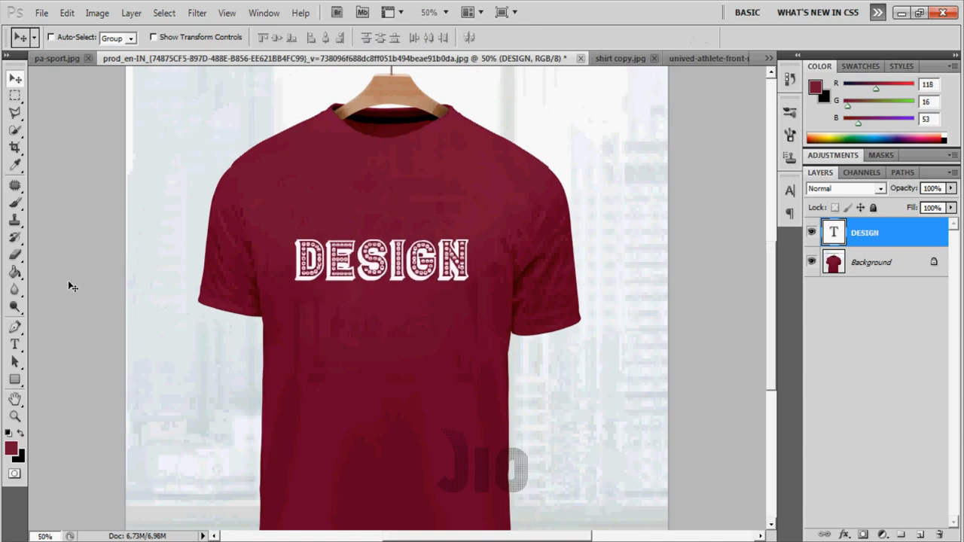
left_click(14, 219)
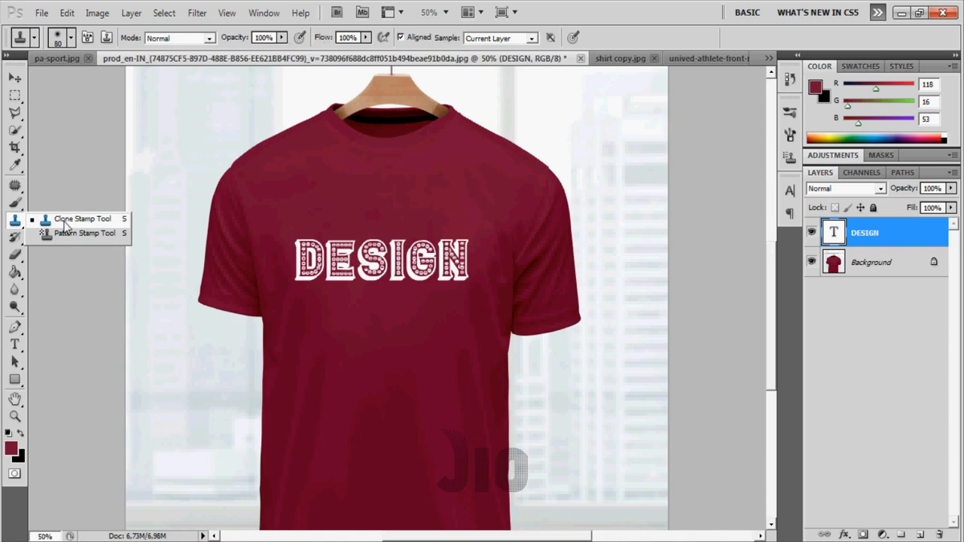
left_click(14, 186)
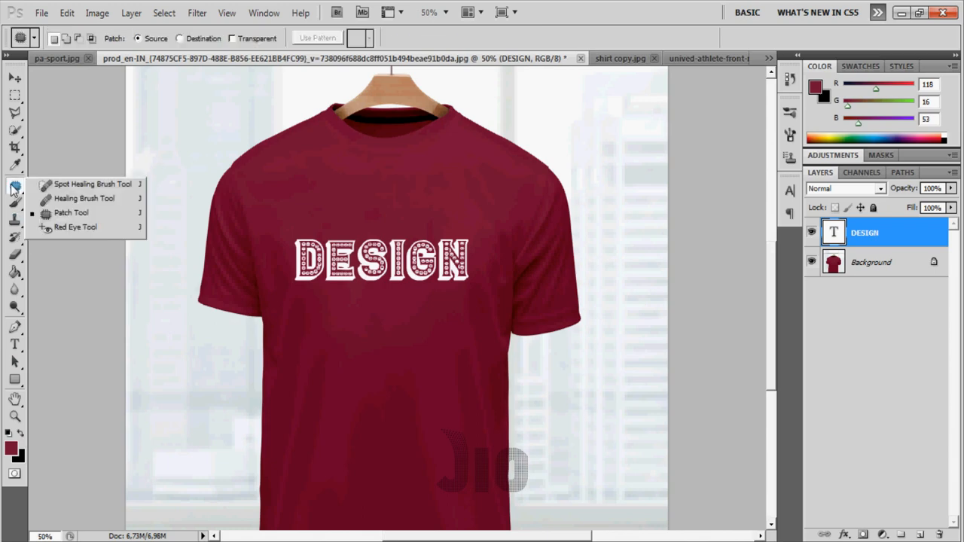
left_click(573, 29)
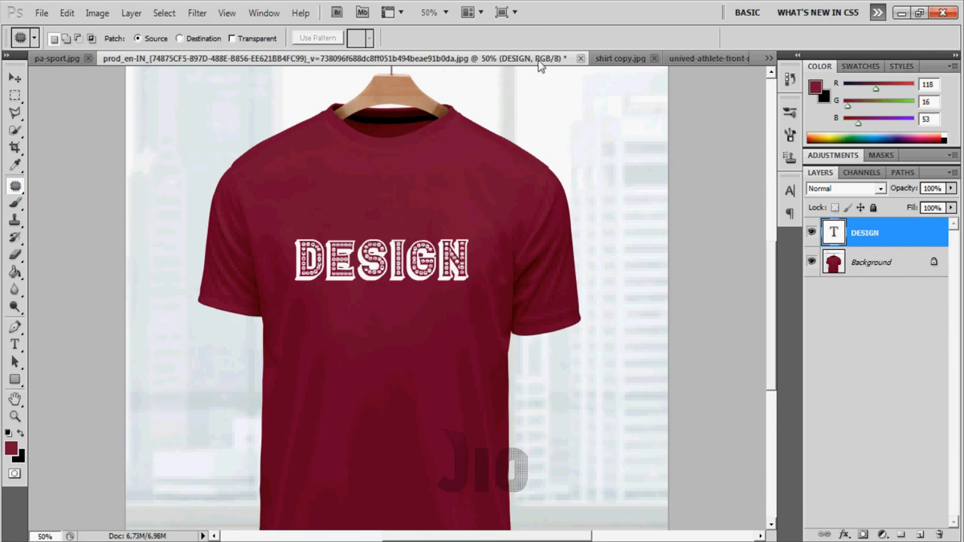
Close the maroon shirt document without saving and bring up the pa-sport.jpg image.
left_click(580, 59)
left_click(496, 235)
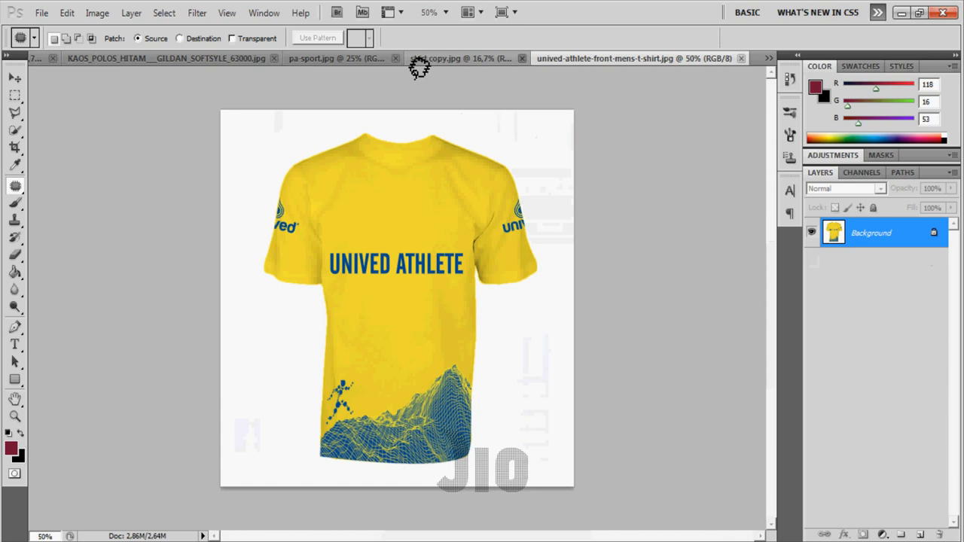
left_click(343, 57)
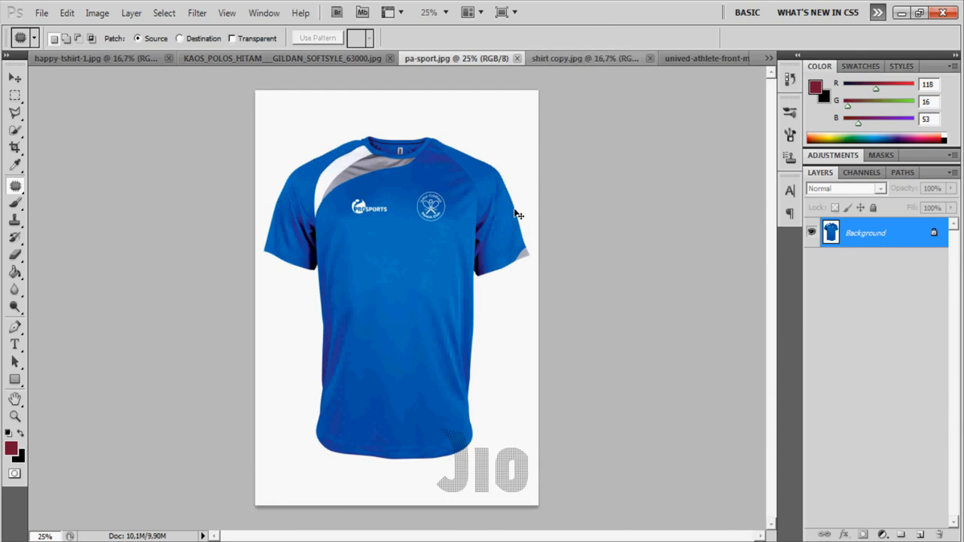
Examine the PROSPORTS logo, the squash club badge and the surrounding fabric on the blue shirt up close.
key("ctrl+plus")
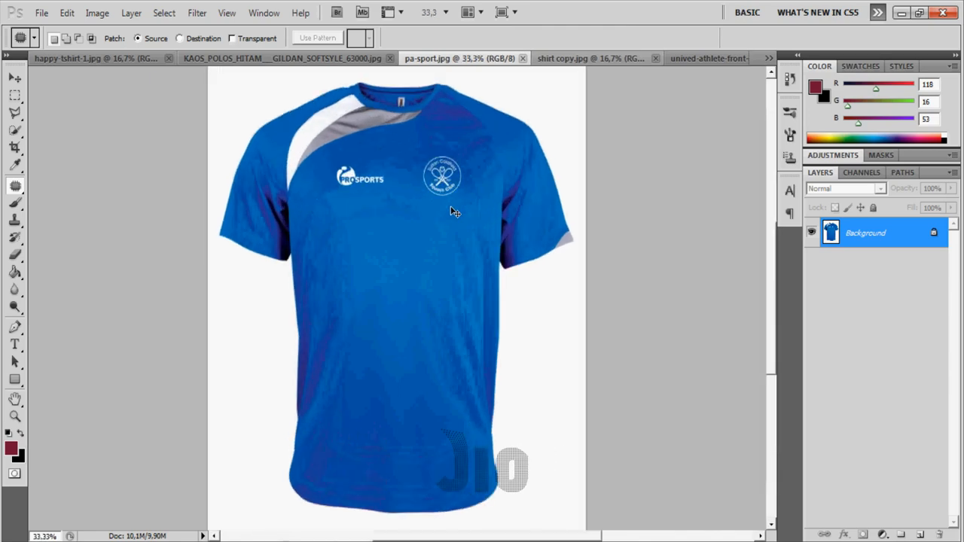
left_click_drag(455, 212, 455, 212)
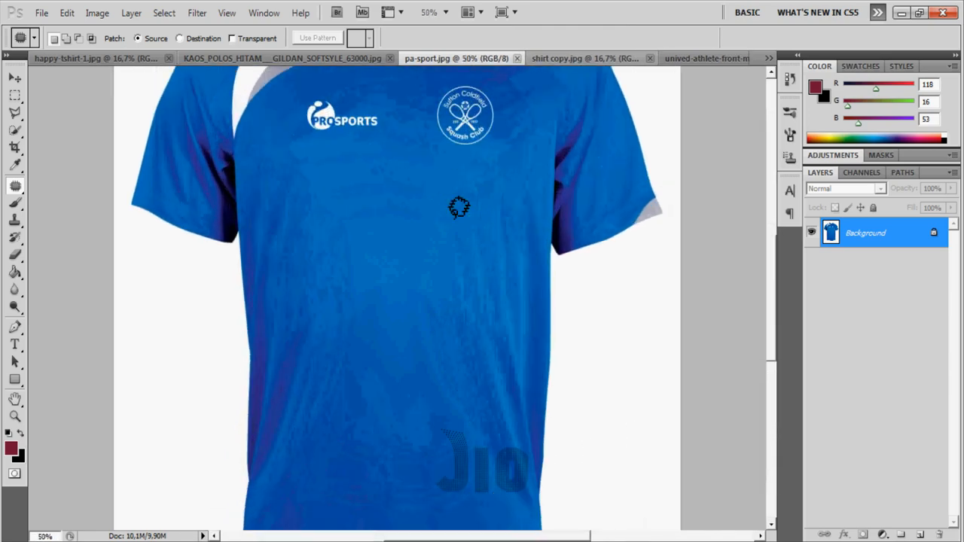
left_click_drag(456, 166, 450, 324)
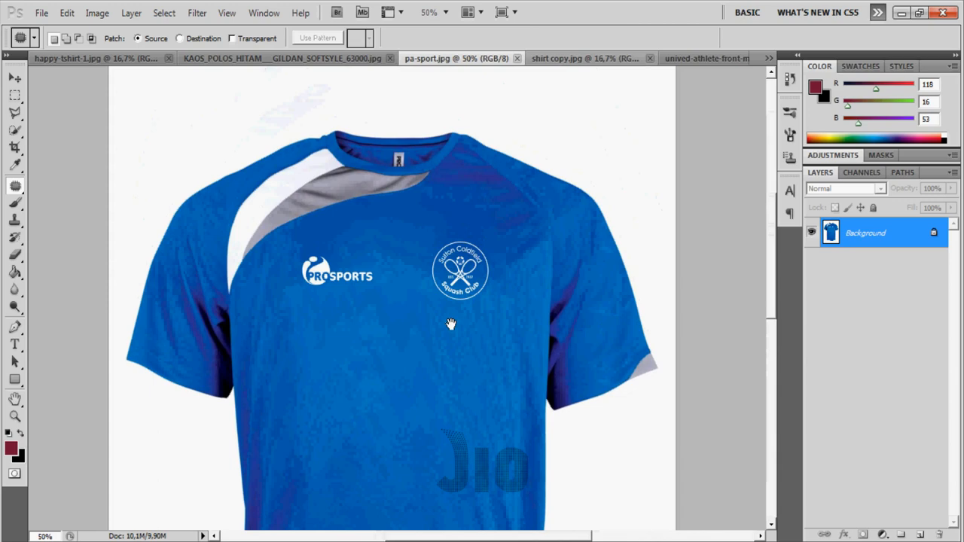
left_click_drag(451, 324, 483, 292)
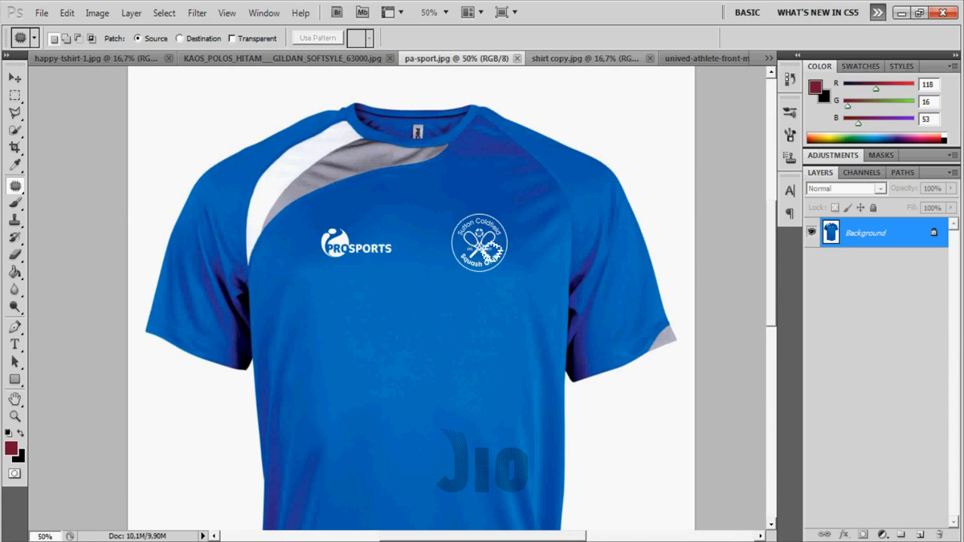
left_click_drag(487, 268, 507, 235)
key("ctrl+d")
key("ctrl+plus")
left_click_drag(458, 221, 416, 256)
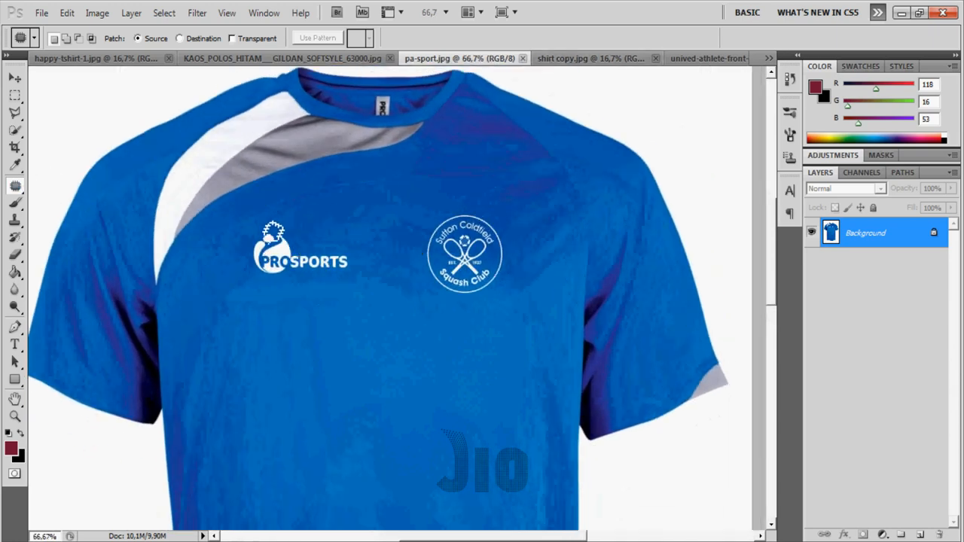
scroll(390, 312, "down", 4)
scroll(387, 359, "up", 1)
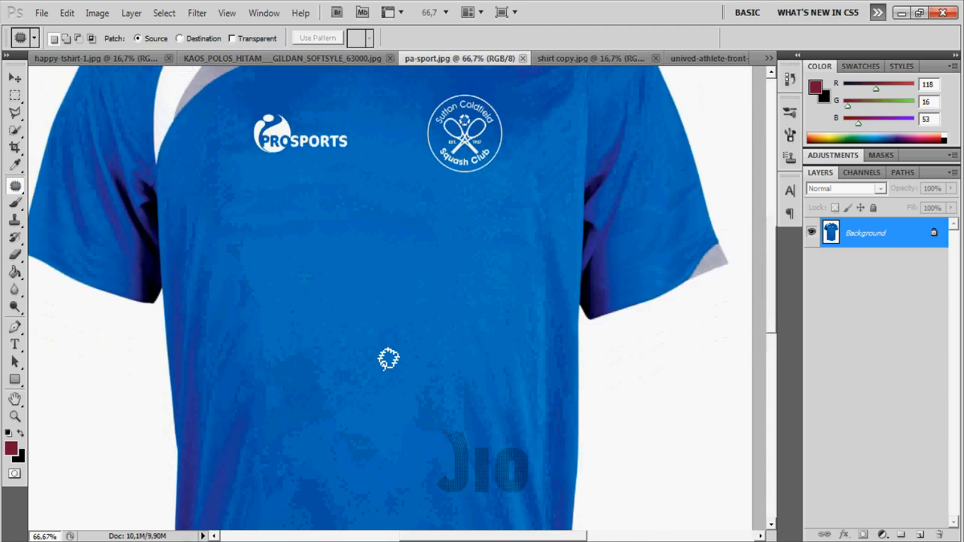
scroll(387, 360, "up", 3)
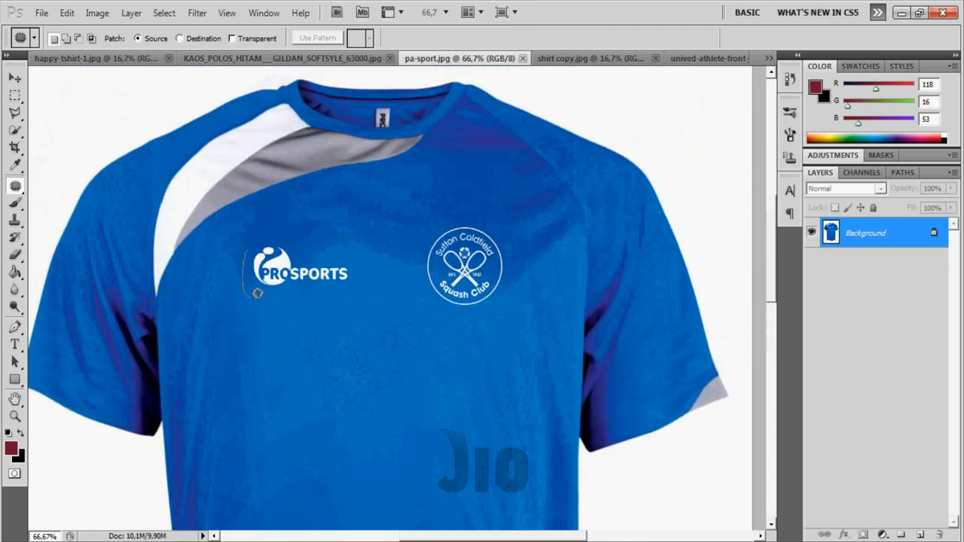
Outline the PROSPORTS logo, patch it with plain blue fabric from below it, and deselect.
left_click_drag(256, 293, 335, 295)
mouse_move(364, 251)
left_mouse_down()
mouse_move(290, 221)
mouse_move(249, 248)
mouse_move(284, 325)
mouse_move(278, 344)
left_mouse_up()
key("ctrl+d")
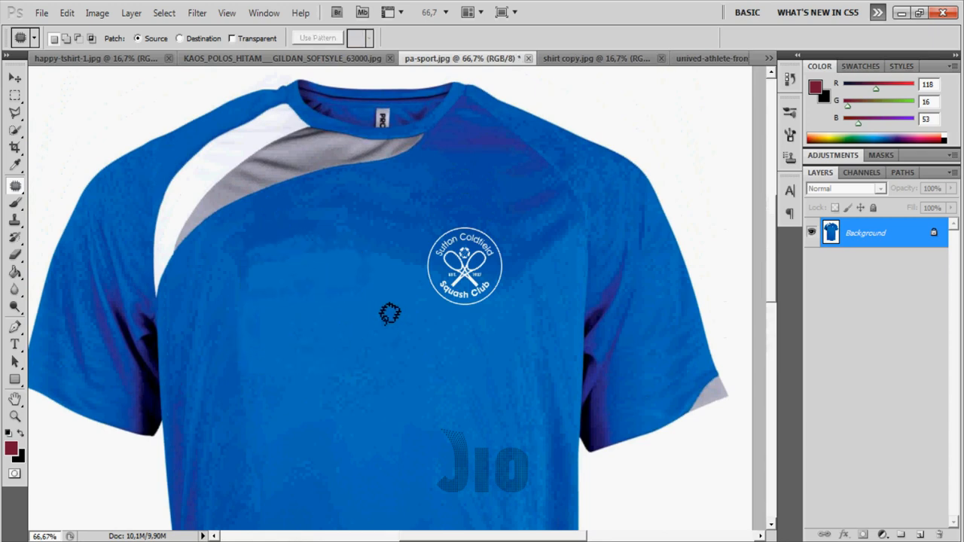
Outline the round squash club badge, replace it with plain chest fabric using the Patch Tool, and clear the selection.
mouse_move(418, 249)
left_mouse_down()
mouse_move(420, 302)
mouse_move(473, 313)
mouse_move(517, 264)
mouse_move(503, 218)
mouse_move(447, 209)
mouse_move(426, 226)
left_mouse_up()
left_click_drag(455, 273, 351, 308)
key("ctrl+d")
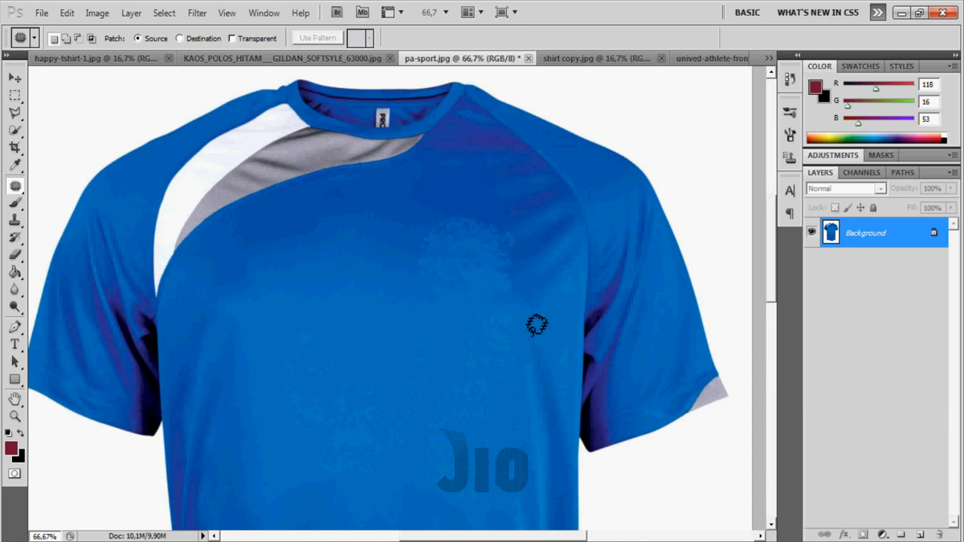
Open the YouTube logo PNG, copy the whole image, and close it to return to pa-sport.jpg.
left_click(42, 13)
left_click(56, 44)
left_click(469, 184)
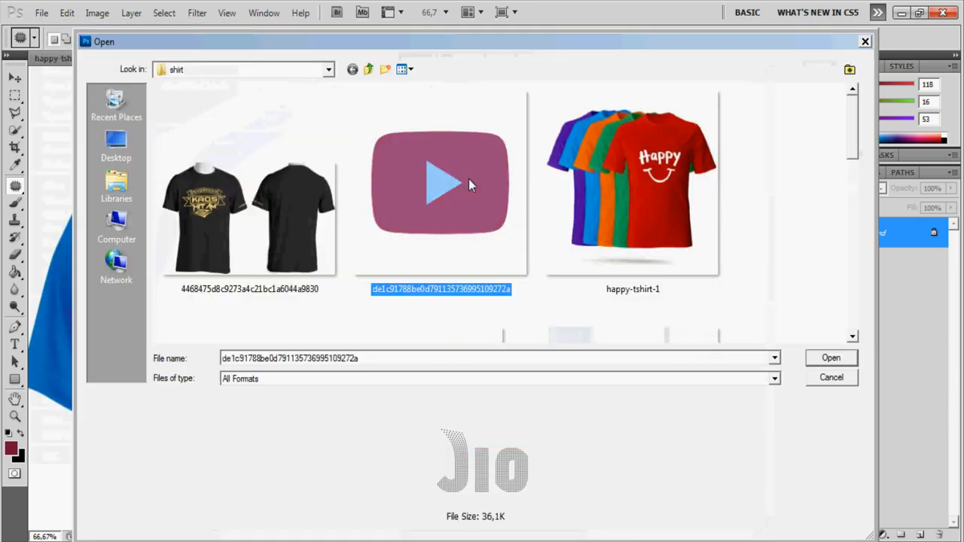
double_click(476, 194)
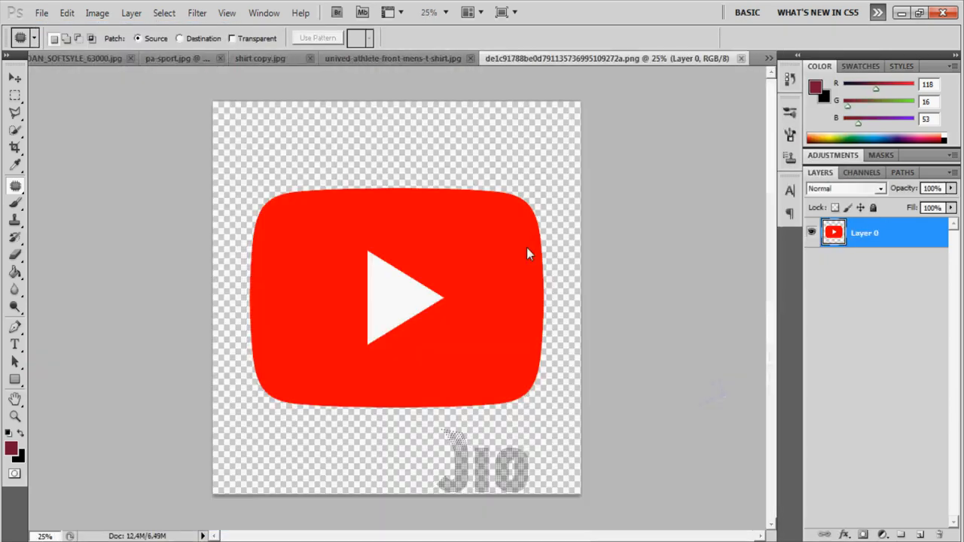
key("ctrl+a")
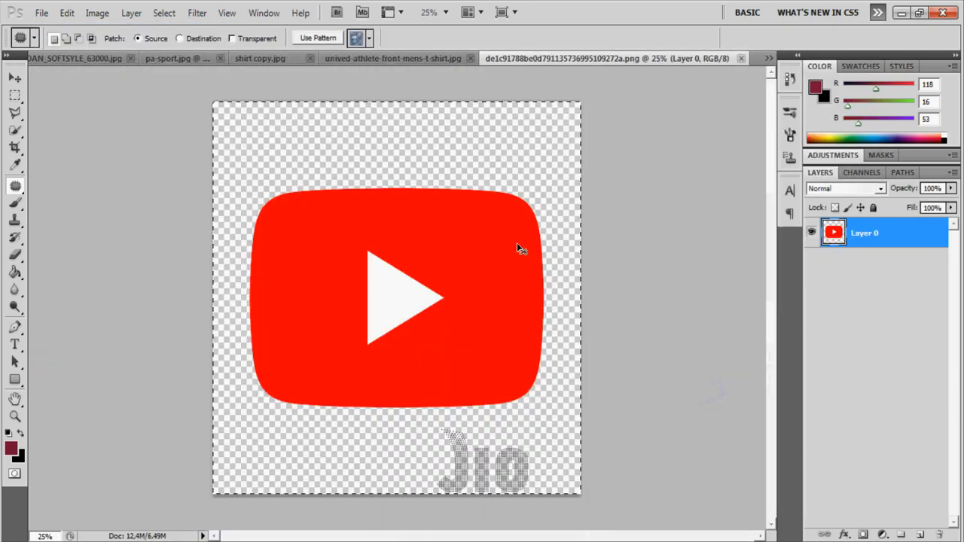
left_click(741, 58)
Paste the YouTube logo onto the blue shirt image and scale it down to a small badge on the chest.
key("ctrl+v")
key("ctrl+t")
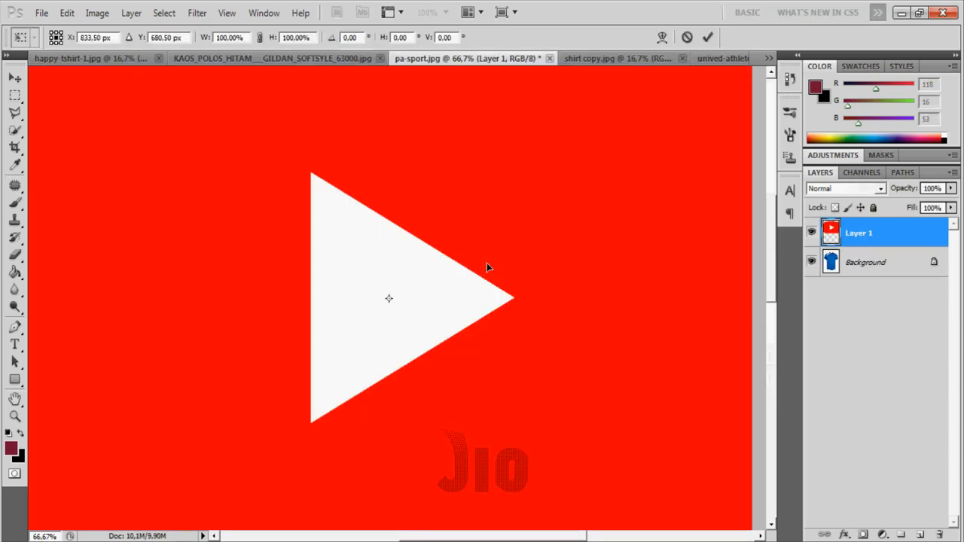
key("ctrl+minus")
key("ctrl+minus")
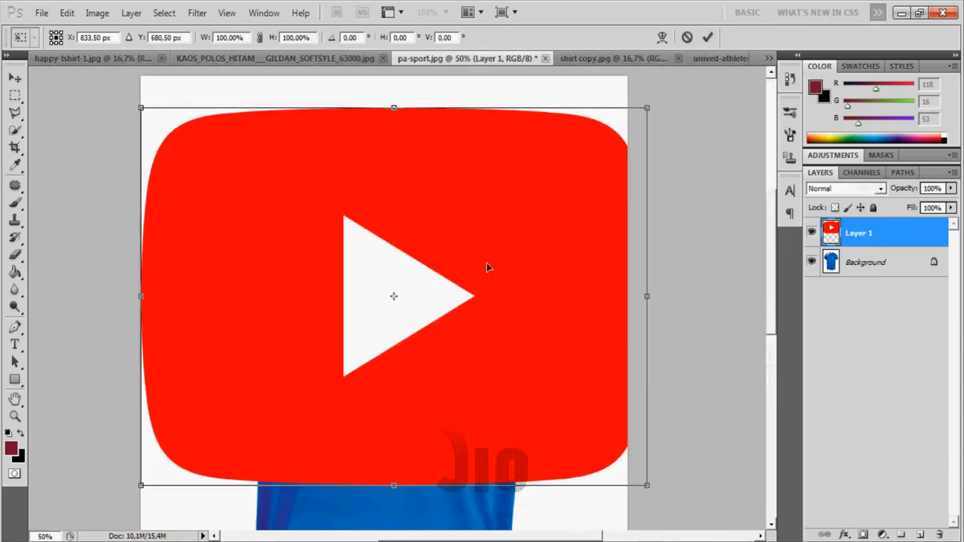
left_click_drag(554, 180, 427, 279)
key("Return")
key("j")
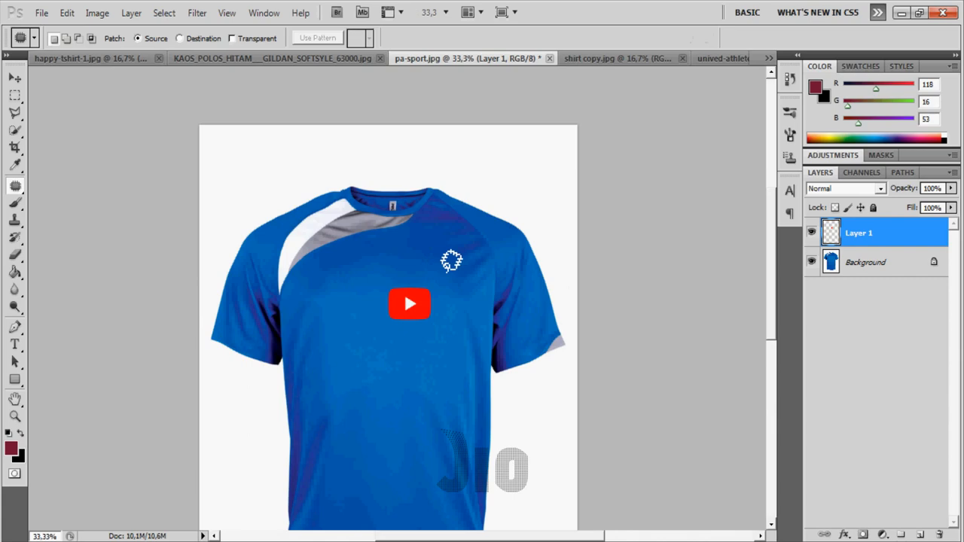
Move the YouTube logo up to the side of the chest where the squash club badge was.
key("ctrl+plus")
key("ctrl+plus")
left_click(15, 79)
left_click_drag(436, 333, 503, 284)
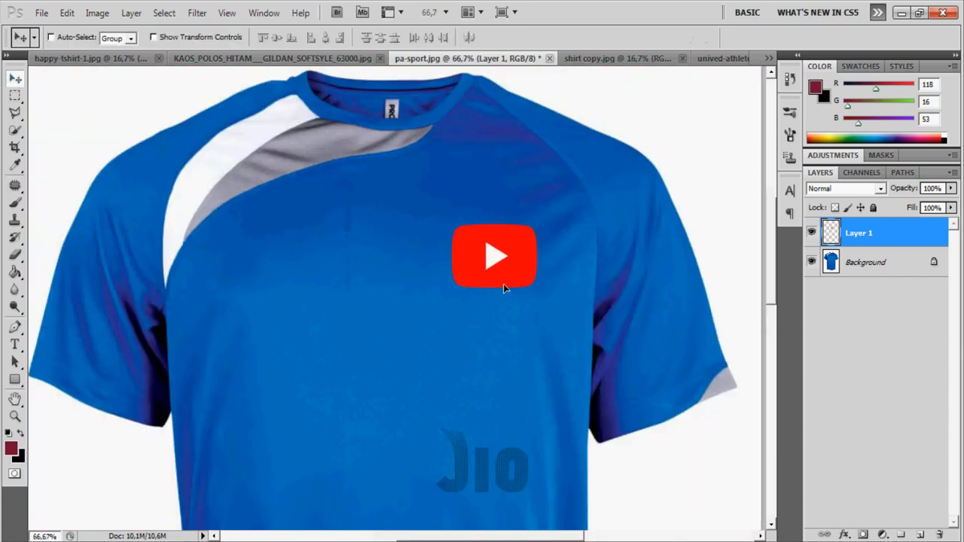
Erase the logo's play triangle with the Magic Eraser and colorize the logo white using saturation 0 and maximum lightness.
left_click(15, 255)
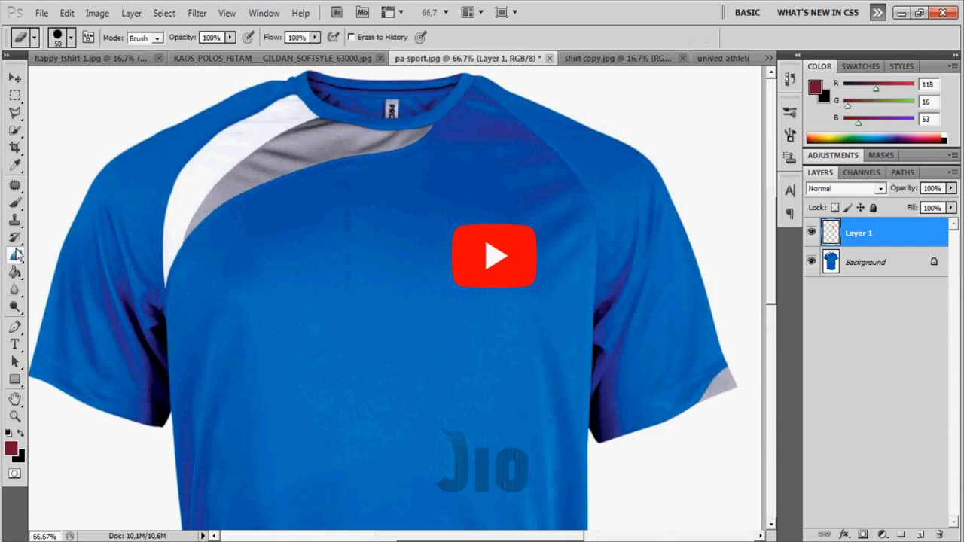
left_click(75, 282)
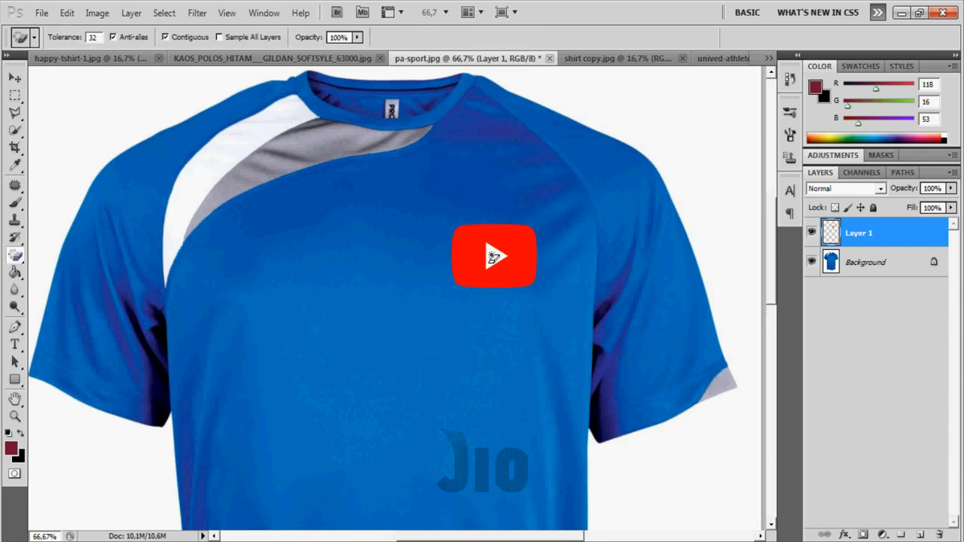
key("ctrl+u")
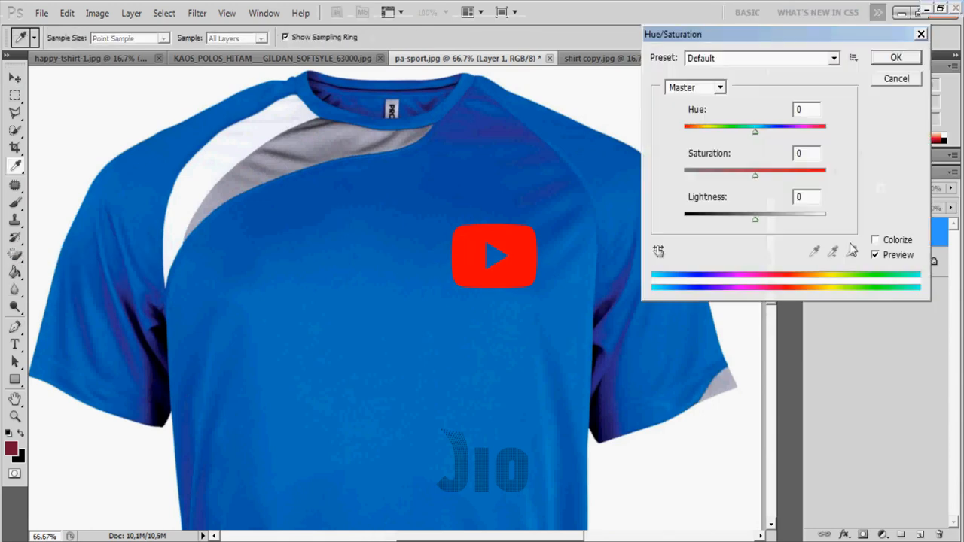
left_click(875, 241)
left_click_drag(720, 178, 667, 185)
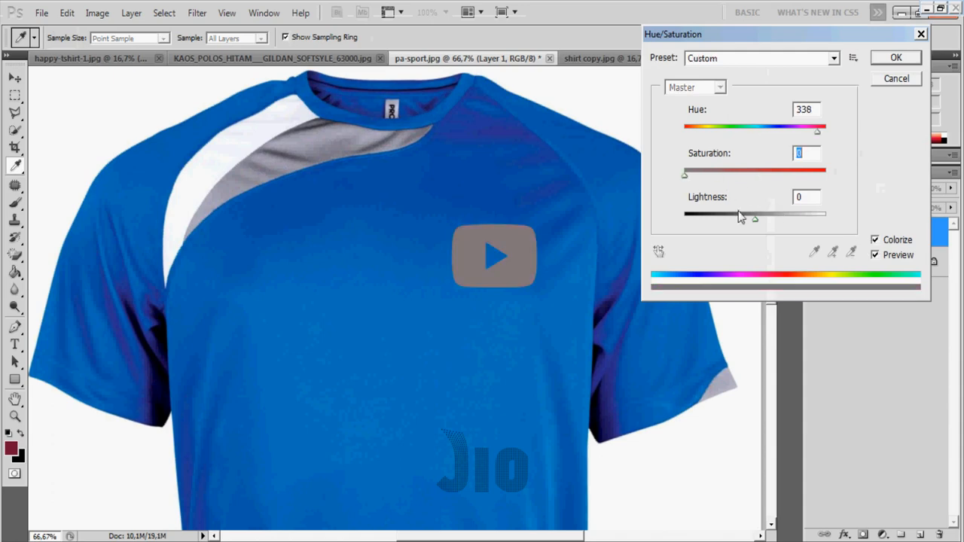
left_click_drag(752, 220, 841, 229)
left_click(896, 58)
Scale the white play-button logo proportionally to about 85%.
key("v")
key("ctrl+t")
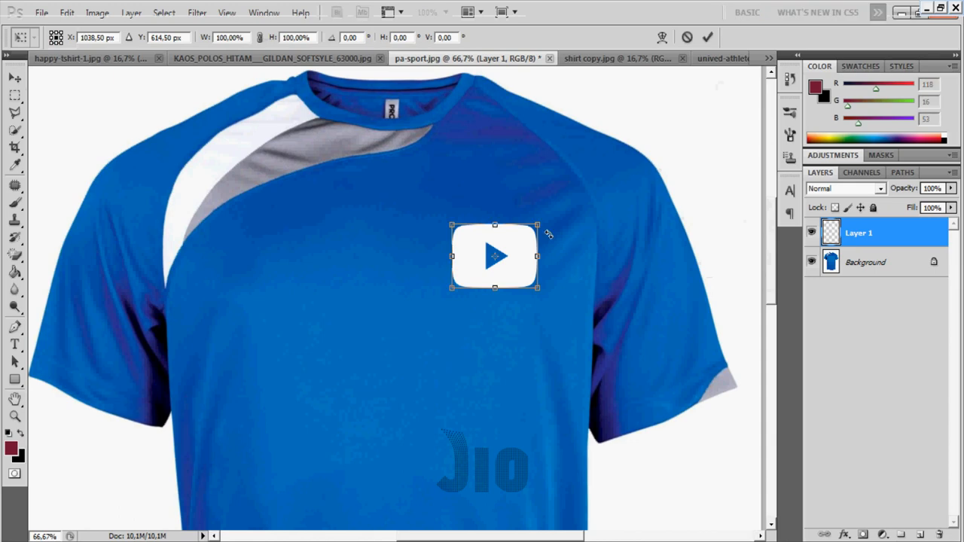
left_click_drag(539, 225, 521, 253)
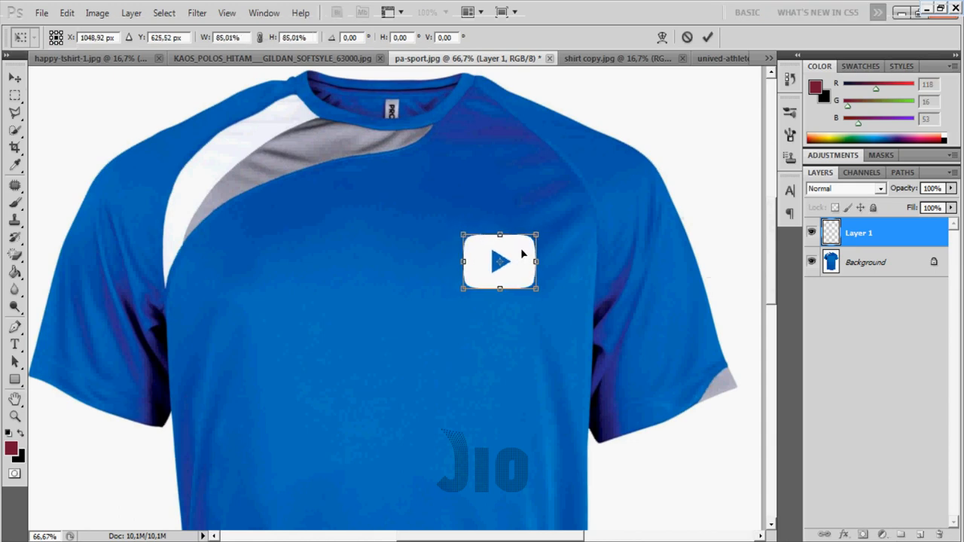
key("Return")
Add the text NIKE in white across the blue shirt's chest.
left_click(14, 344)
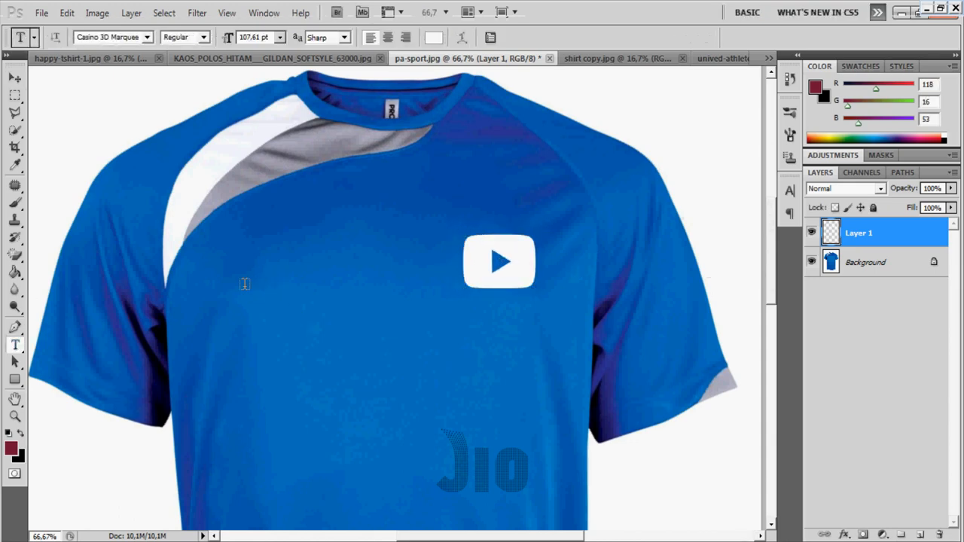
left_click(246, 289)
type("NIKE")
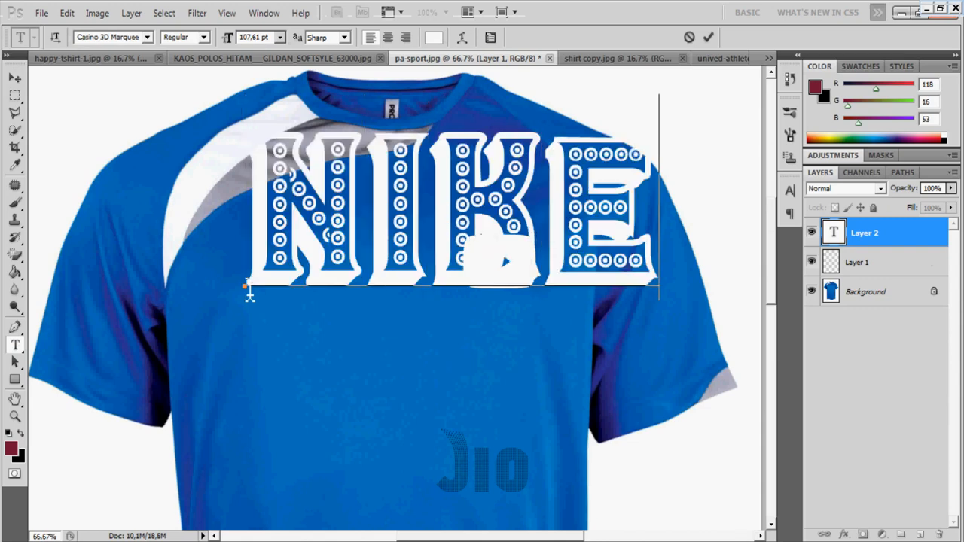
Set the NIKE text in Arial Bold Italic.
key("ctrl+a")
left_click(146, 36)
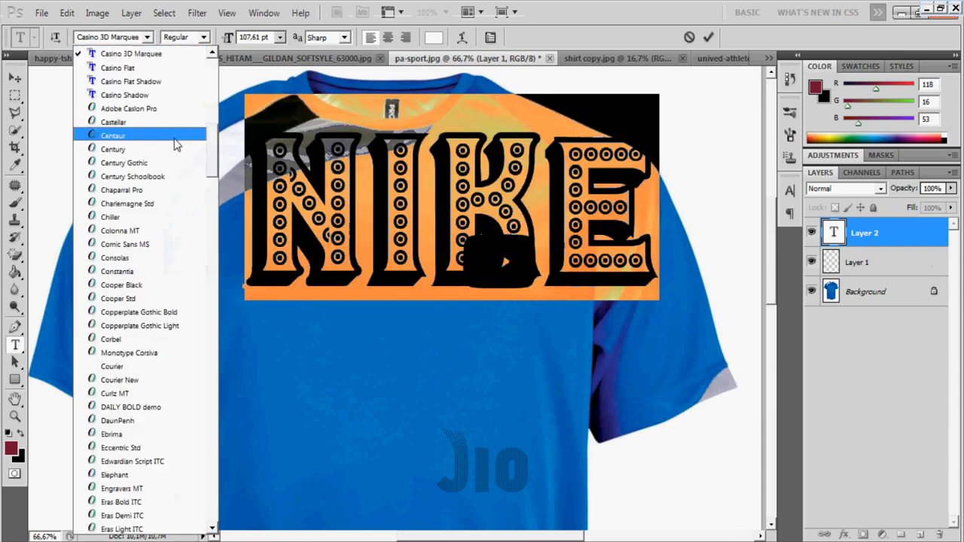
left_click_drag(216, 149, 218, 75)
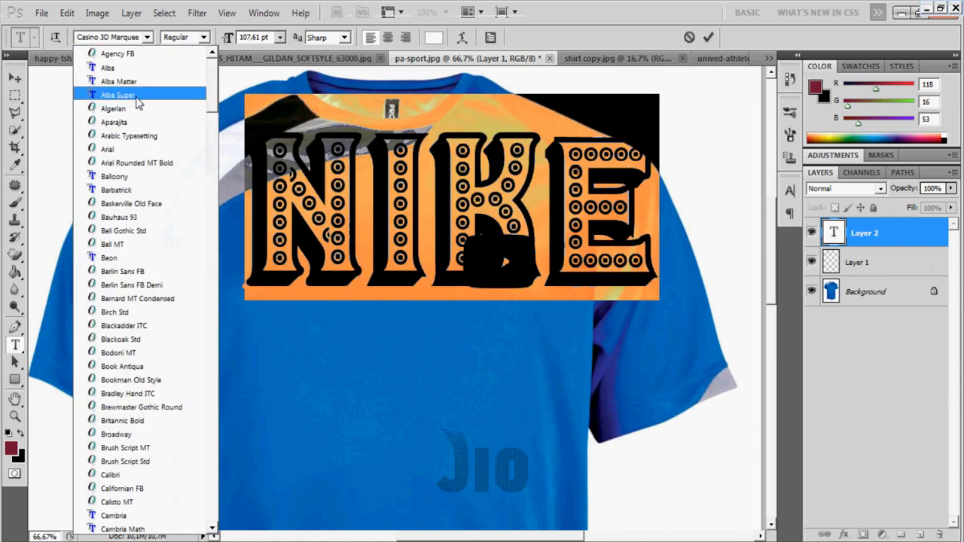
left_click(127, 147)
left_click(203, 37)
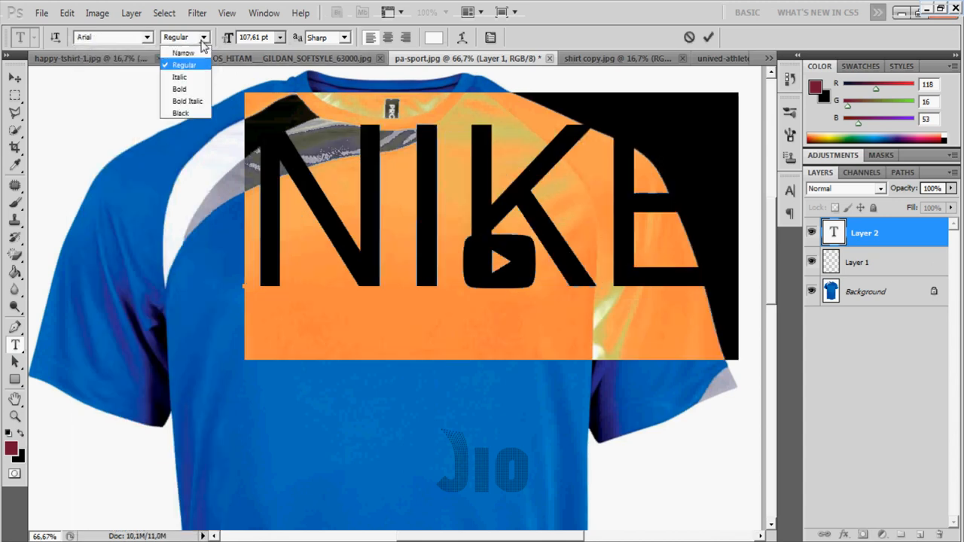
left_click(187, 101)
left_click(15, 77)
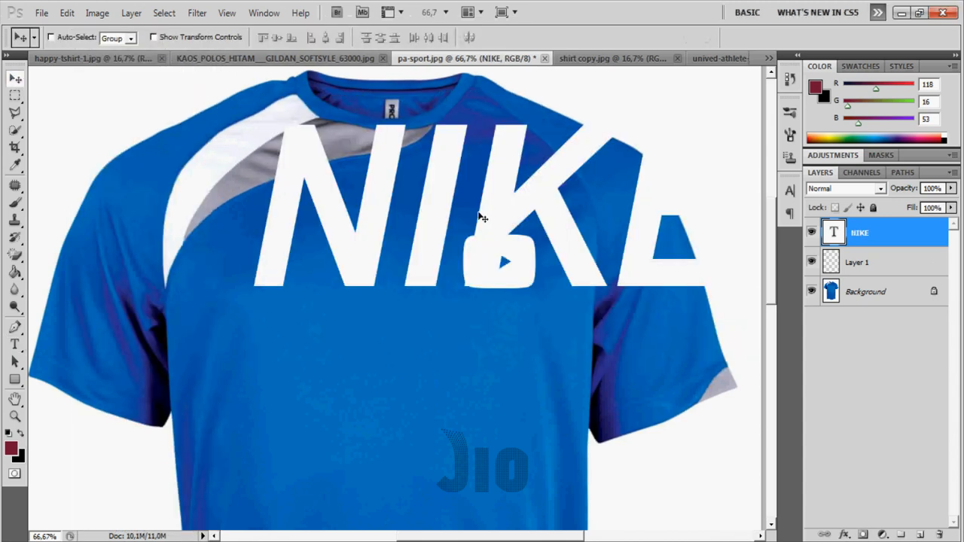
Scale the NIKE text down to a small label and place it on the chest opposite the white logo.
key("ctrl+t")
left_click_drag(692, 150, 253, 269)
key("Return")
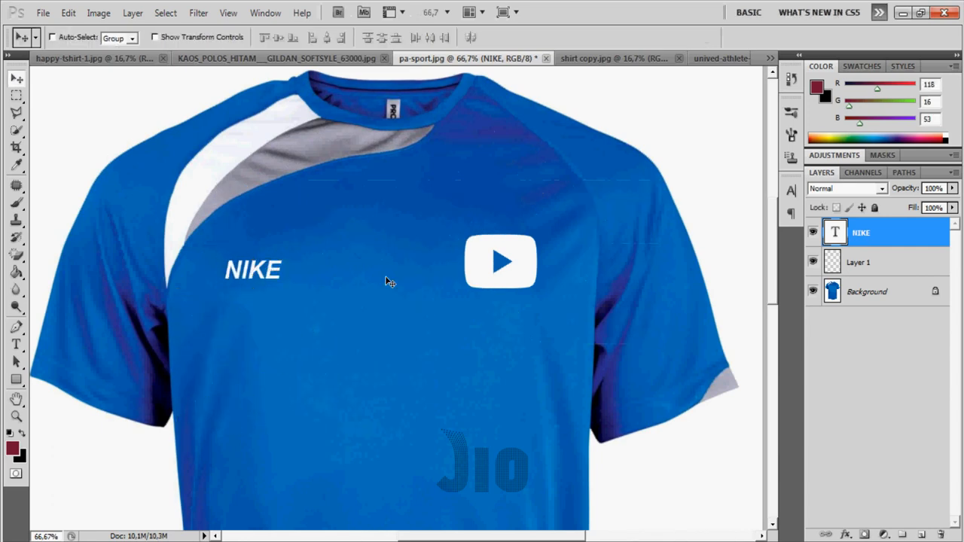
Close pa-sport.jpg without saving and bring up the GILDAN Softstyle black shirt image.
key("ctrl+minus")
key("ctrl+minus")
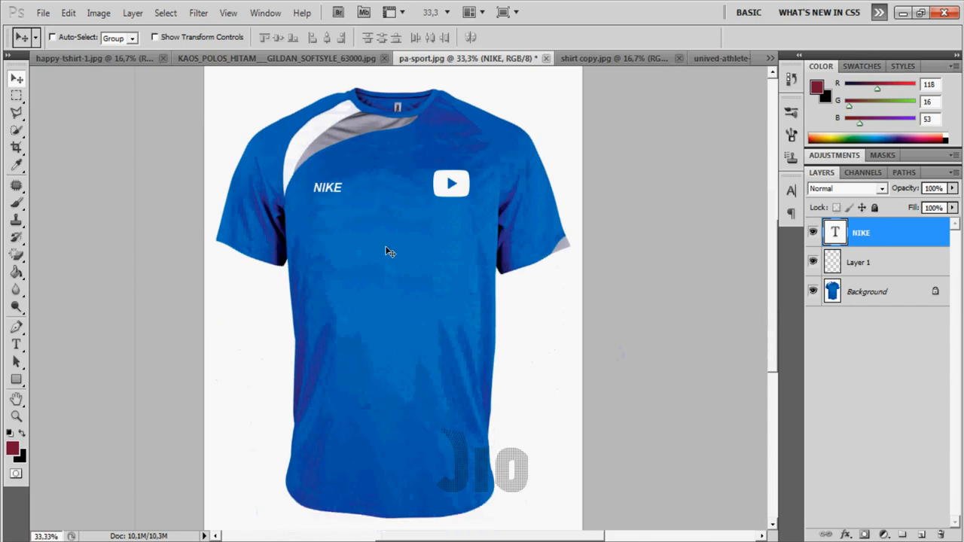
left_click(545, 58)
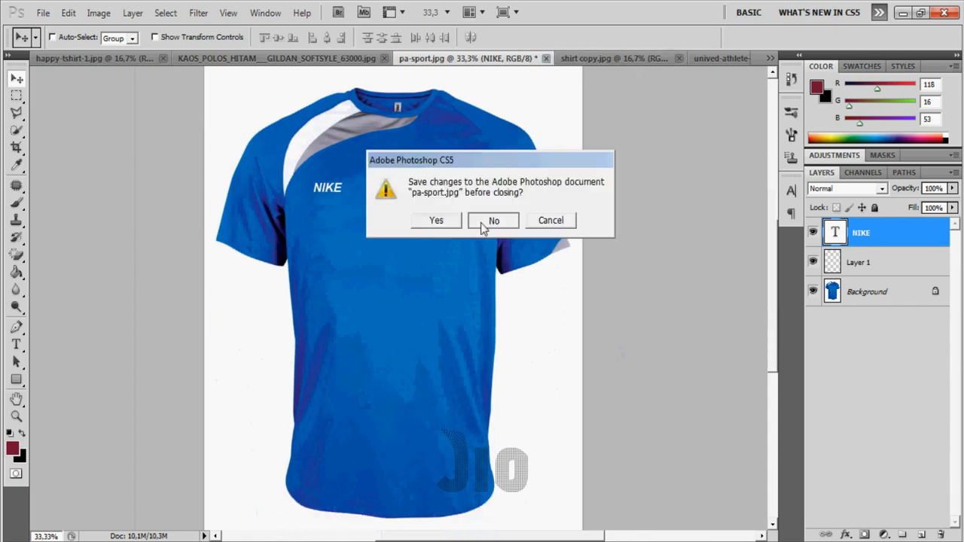
left_click(485, 220)
left_click(352, 59)
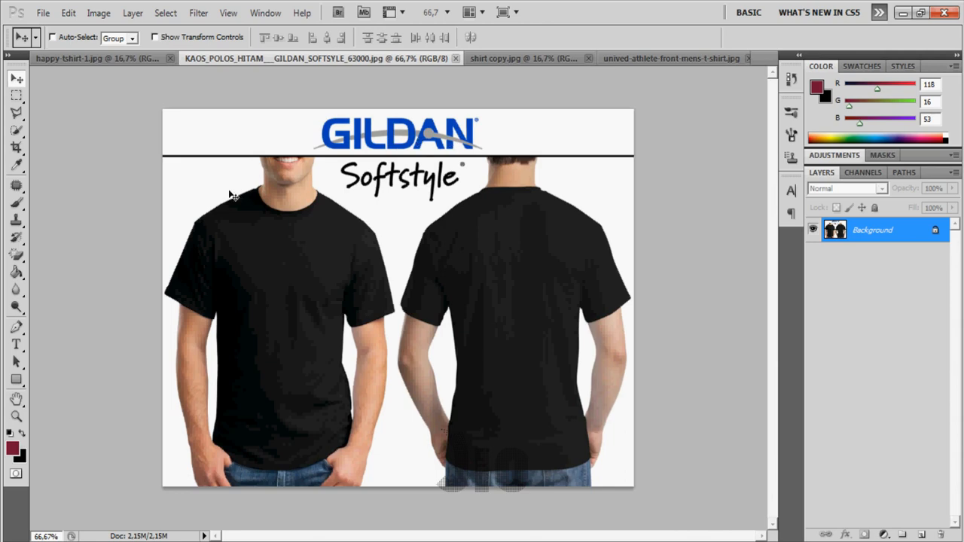
Crop off the GILDAN header and the black line above the two shirt photos.
left_click(16, 147)
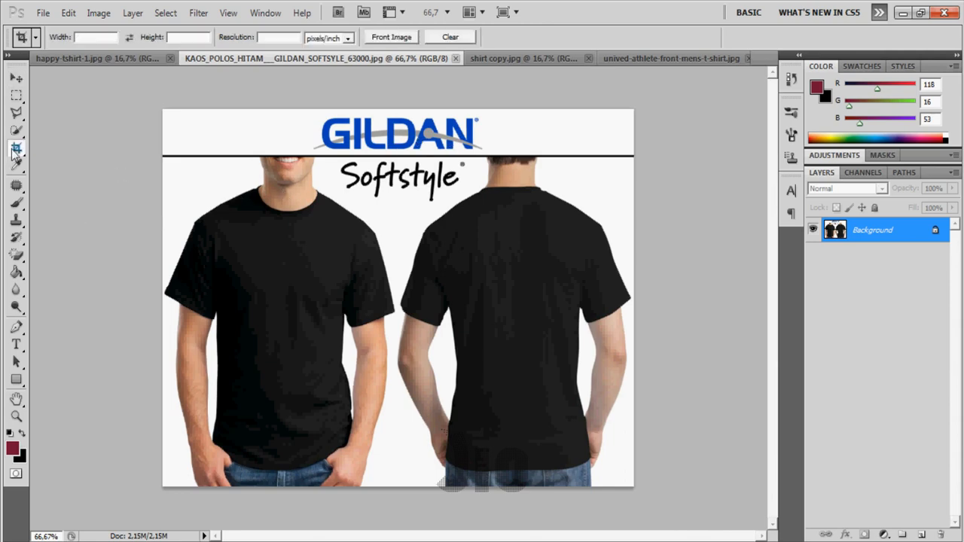
mouse_move(161, 158)
left_mouse_down()
mouse_move(419, 263)
mouse_move(624, 437)
mouse_move(659, 518)
left_mouse_up()
key("Return")
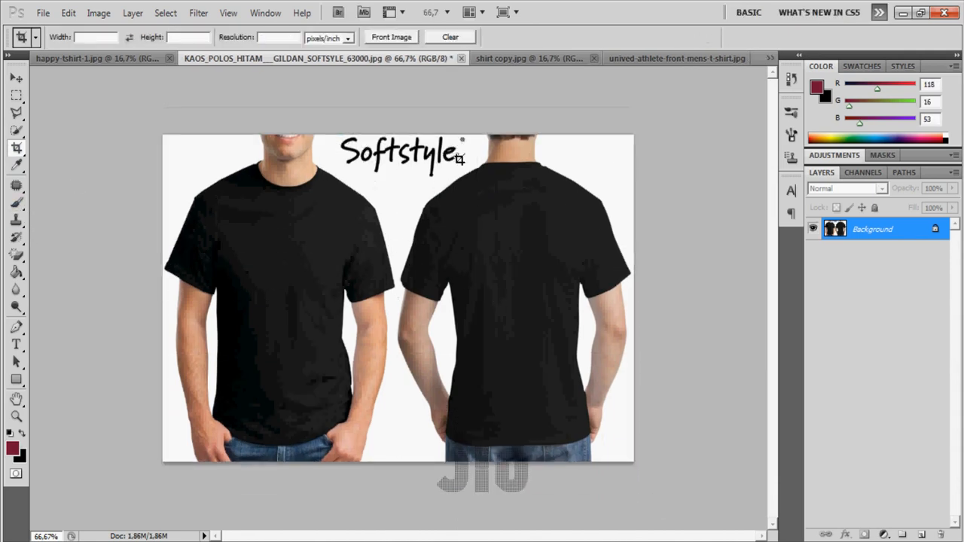
Paint over the Softstyle lettering with a 90 px hard round brush in the sampled white background color.
key("ctrl+plus")
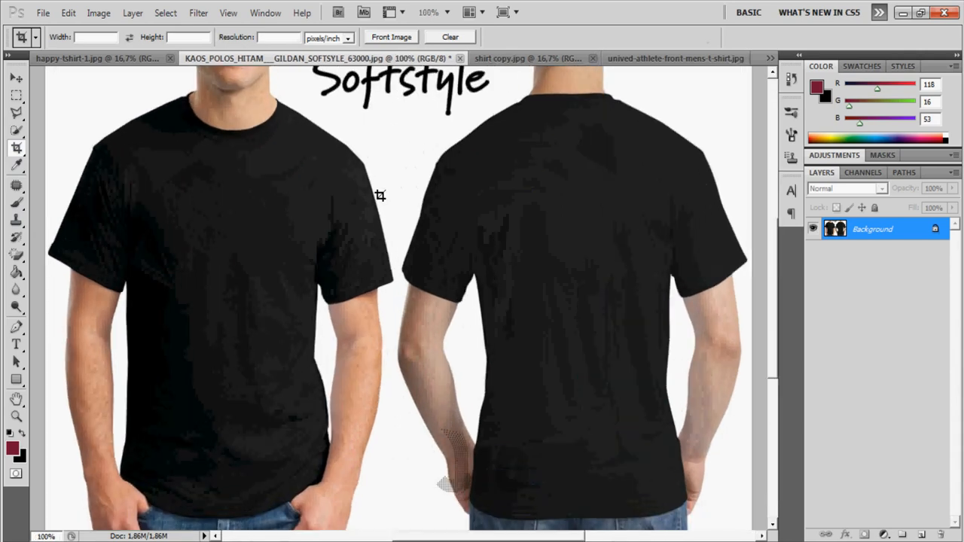
left_click_drag(461, 188, 461, 287)
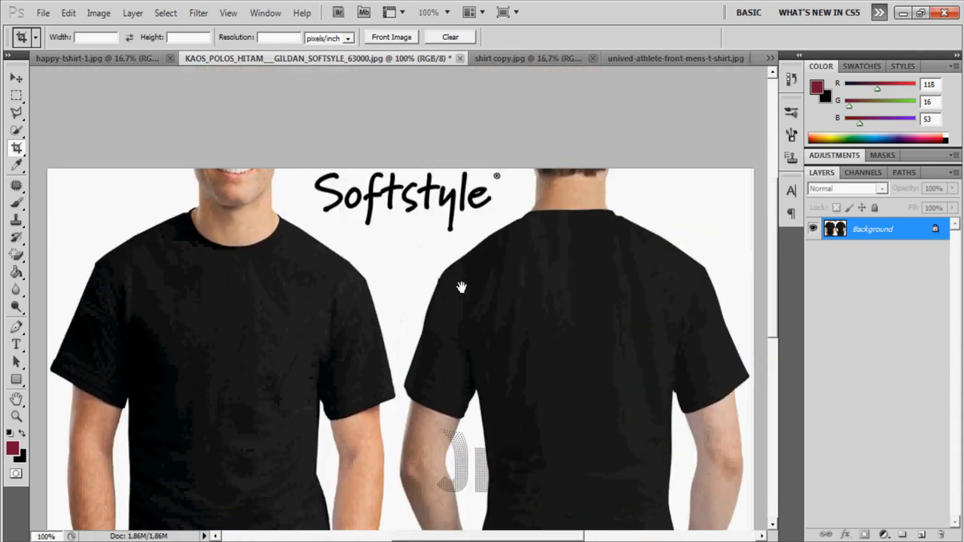
left_click(17, 204)
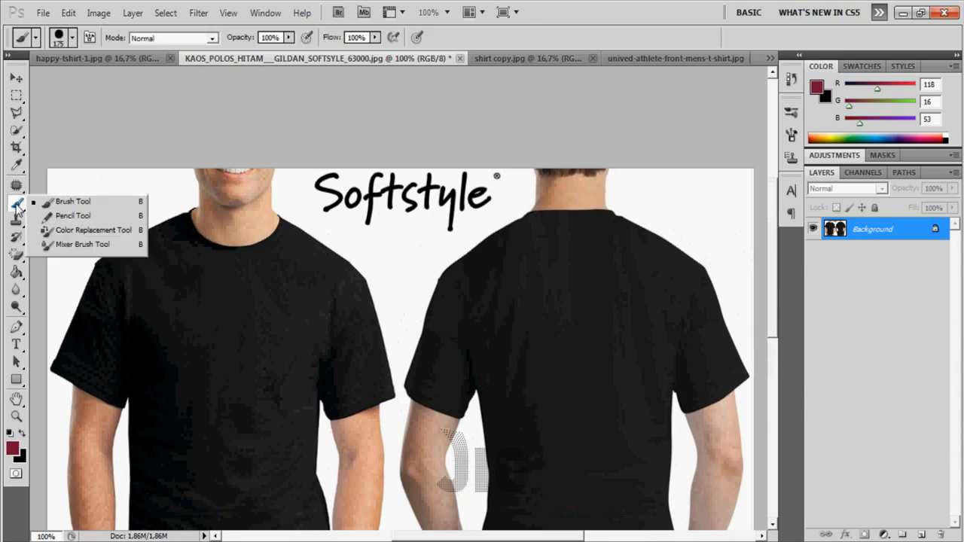
left_click(73, 203)
left_click(72, 39)
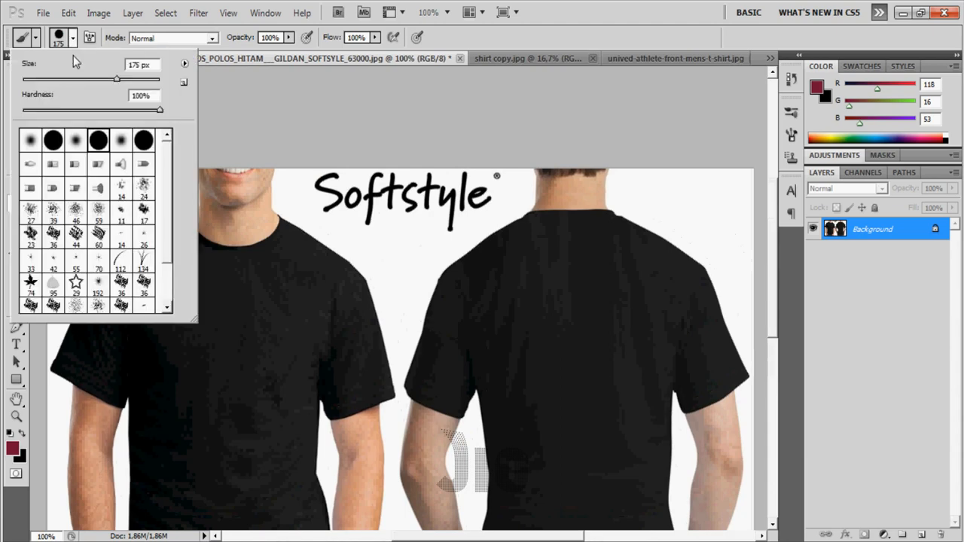
double_click(143, 143)
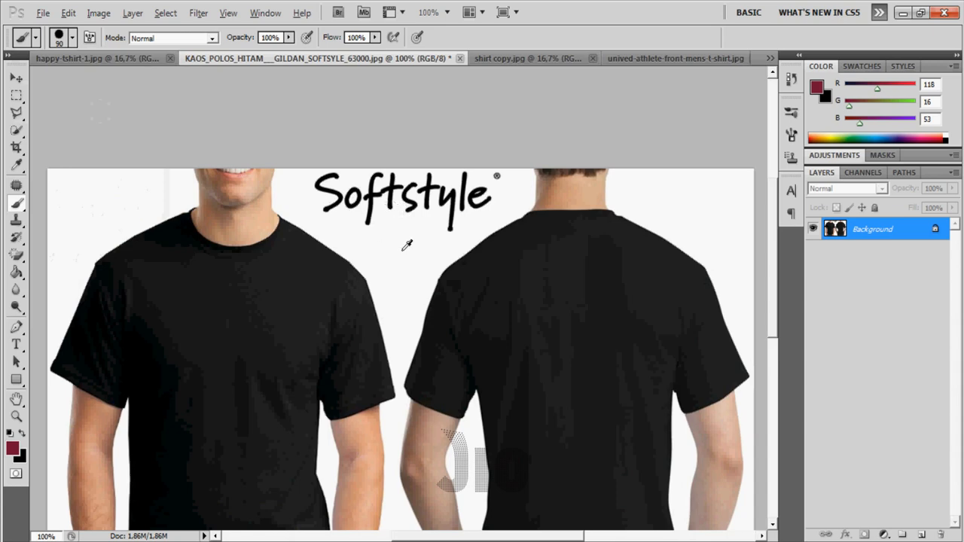
left_click(407, 245, "alt")
mouse_move(313, 164)
left_mouse_down()
mouse_move(367, 161)
mouse_move(402, 170)
mouse_move(411, 186)
mouse_move(436, 179)
mouse_move(469, 148)
left_mouse_up()
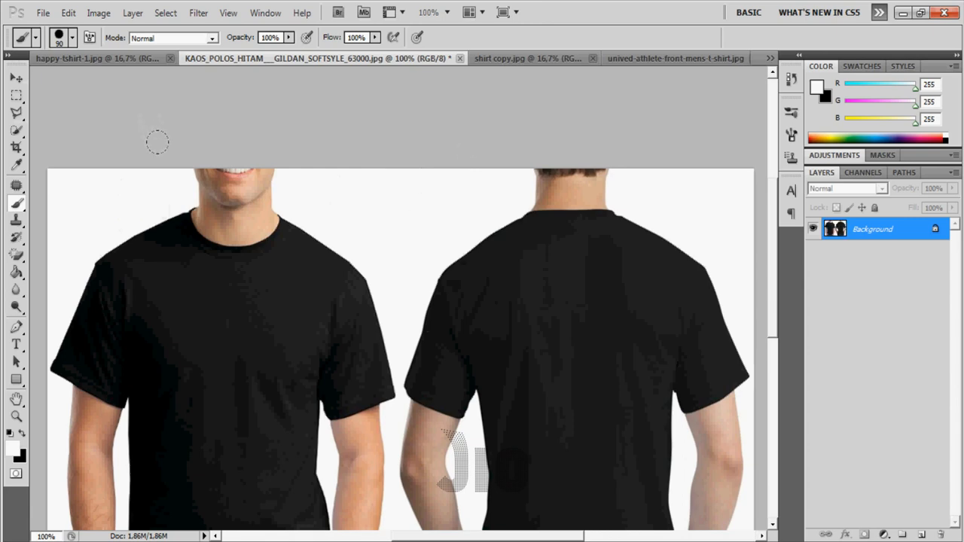
Add the white text DESIGN in Arial Bold Italic on the front view of the black shirt.
scroll(348, 152, "down", 5)
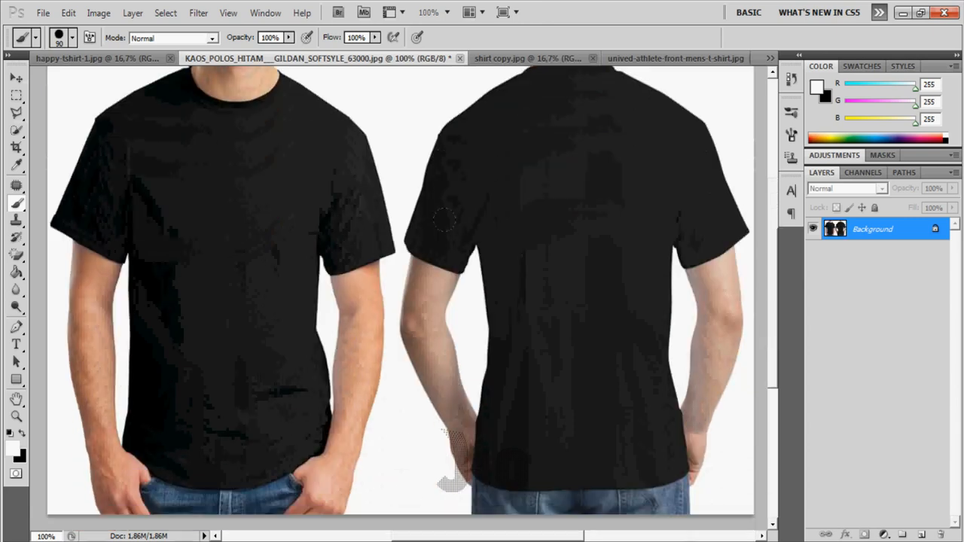
scroll(444, 219, "up", 3)
scroll(444, 218, "up", 2)
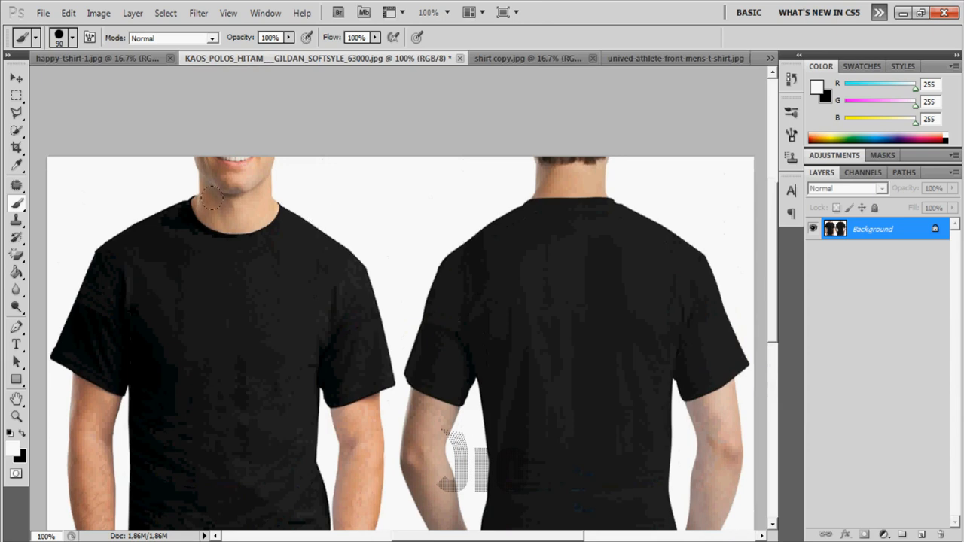
scroll(384, 150, "down", 3)
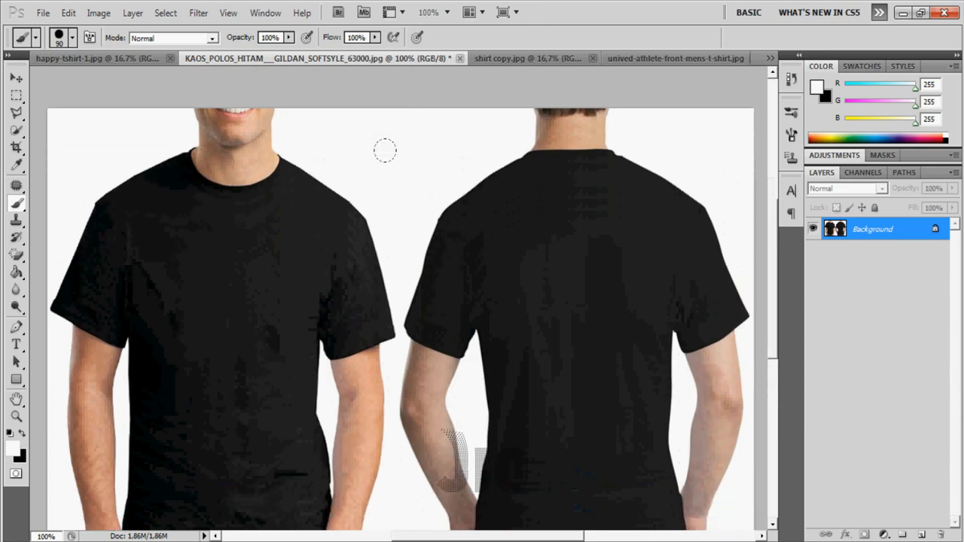
left_click(17, 344)
left_click(198, 260)
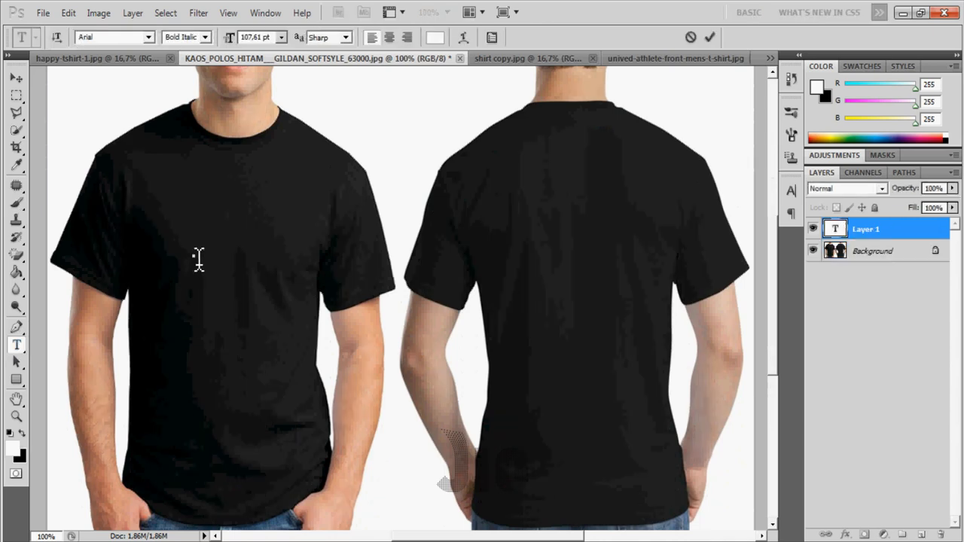
type("DESIGN")
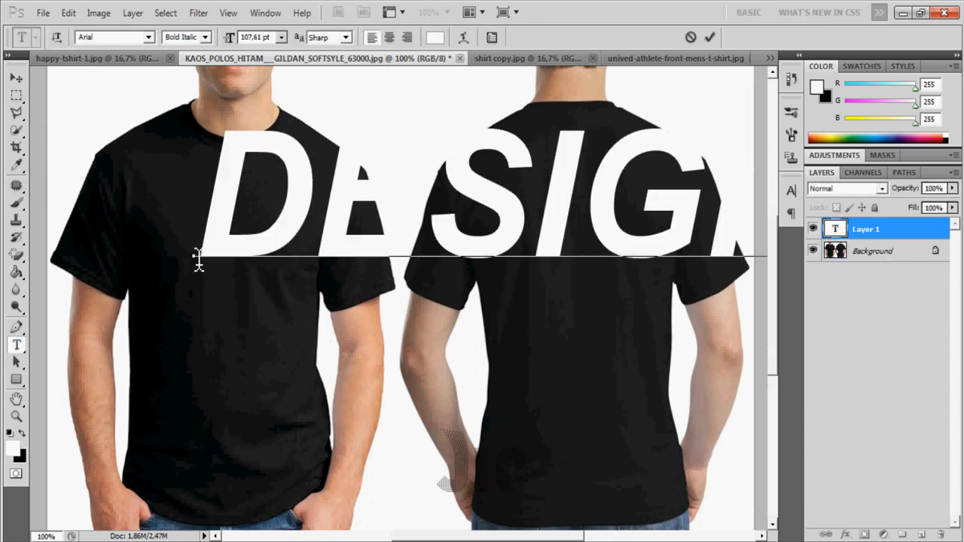
Scale the DESIGN text down to fit within the shirt front and centre it on the chest.
left_click(16, 77)
left_click_drag(516, 259, 403, 316)
key("ctrl+t")
left_click_drag(705, 161, 214, 364)
left_click_drag(163, 347, 253, 238)
key("Return")
key("ctrl+j")
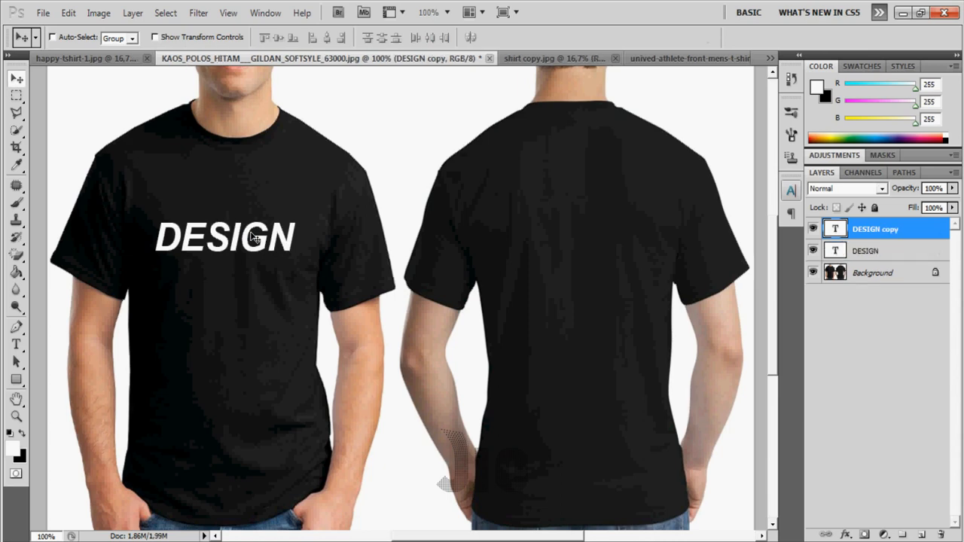
left_click_drag(240, 252, 583, 174)
key("t")
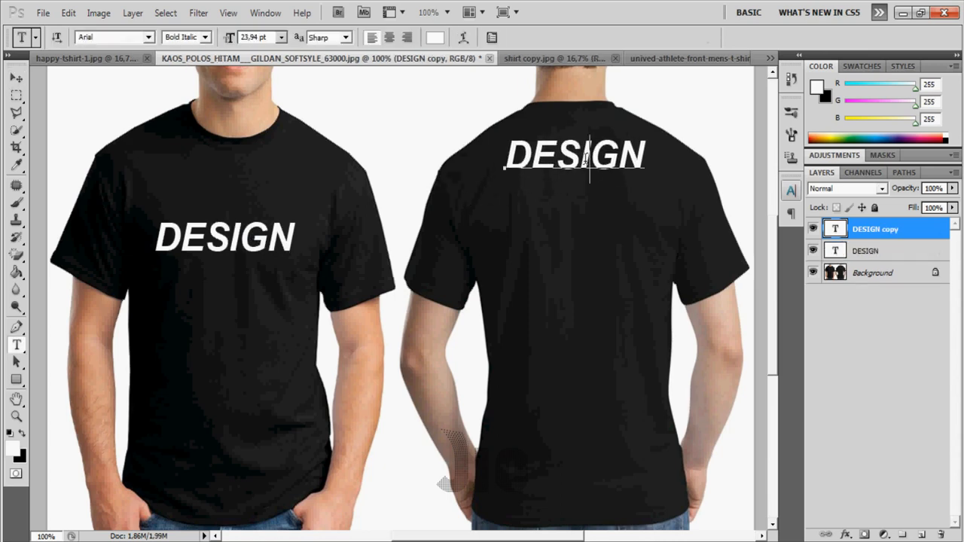
double_click(587, 162)
type("W")
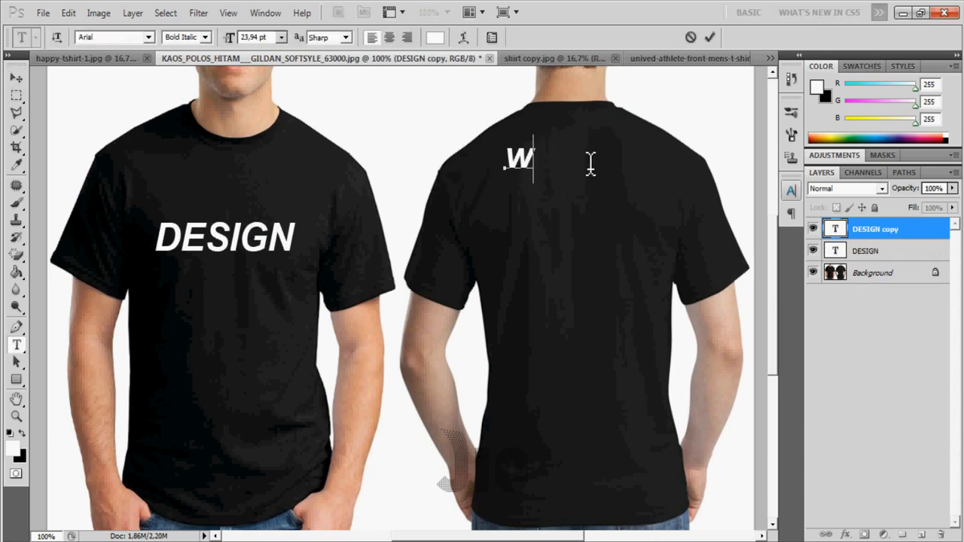
type("ww.")
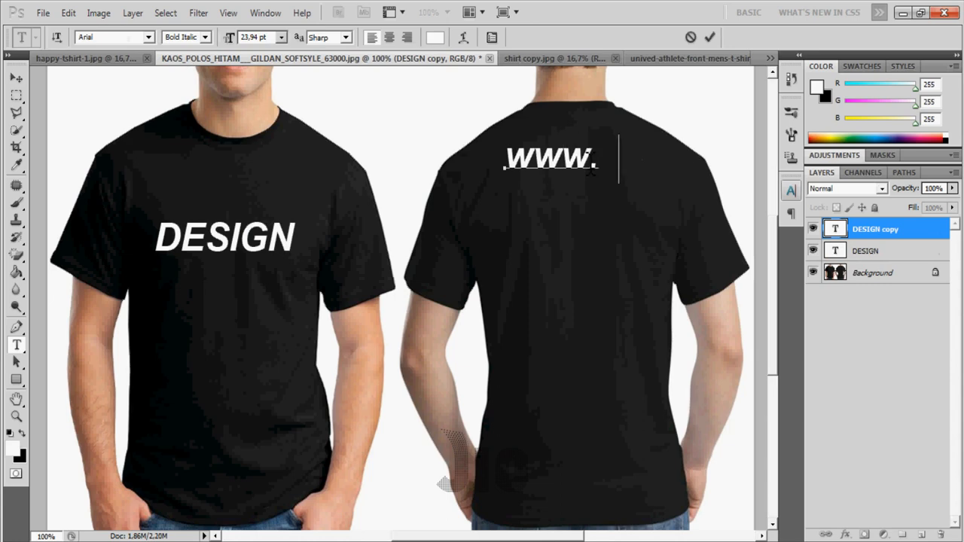
type("youtube")
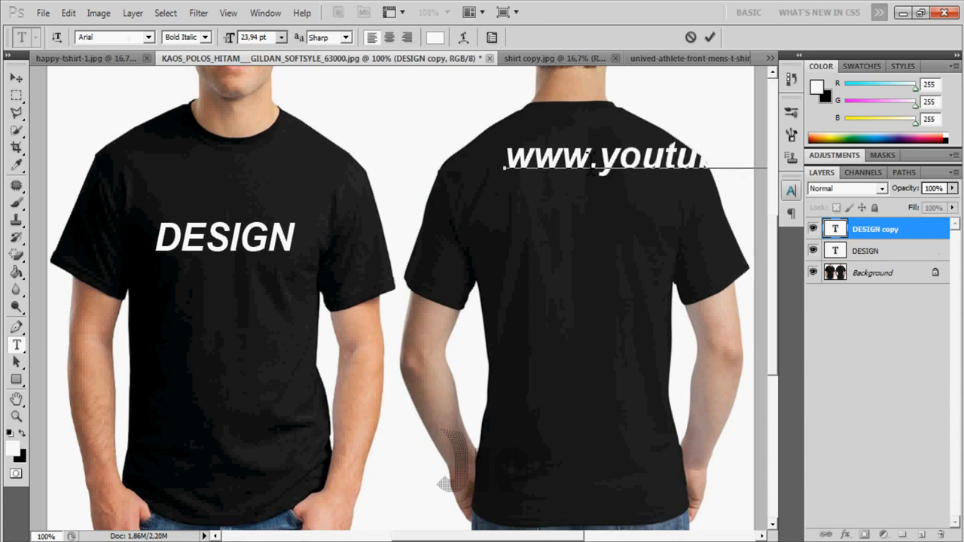
Change the font style of the whole web address text to Bold.
key("ctrl+a")
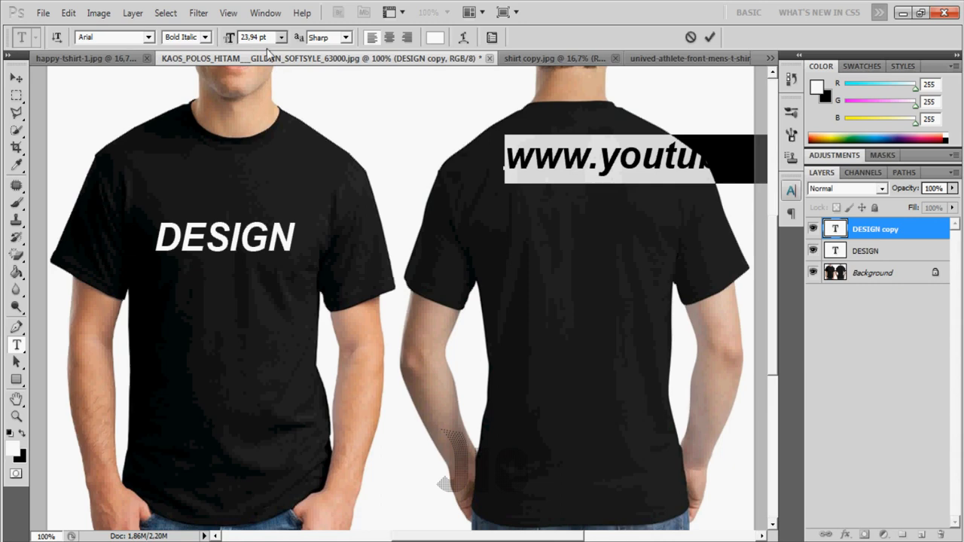
left_click(204, 37)
left_click(181, 86)
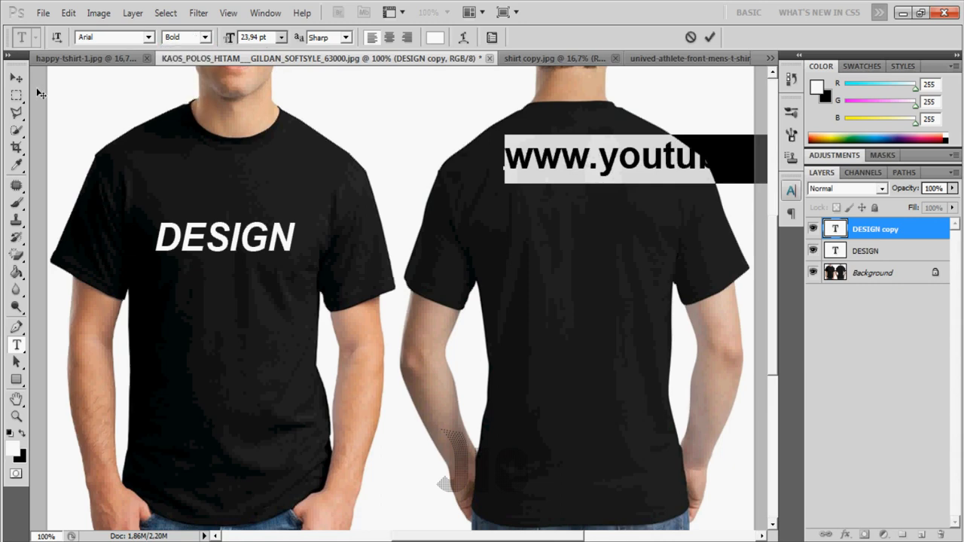
left_click(15, 77)
left_click_drag(605, 203, 449, 232)
key("ctrl+t")
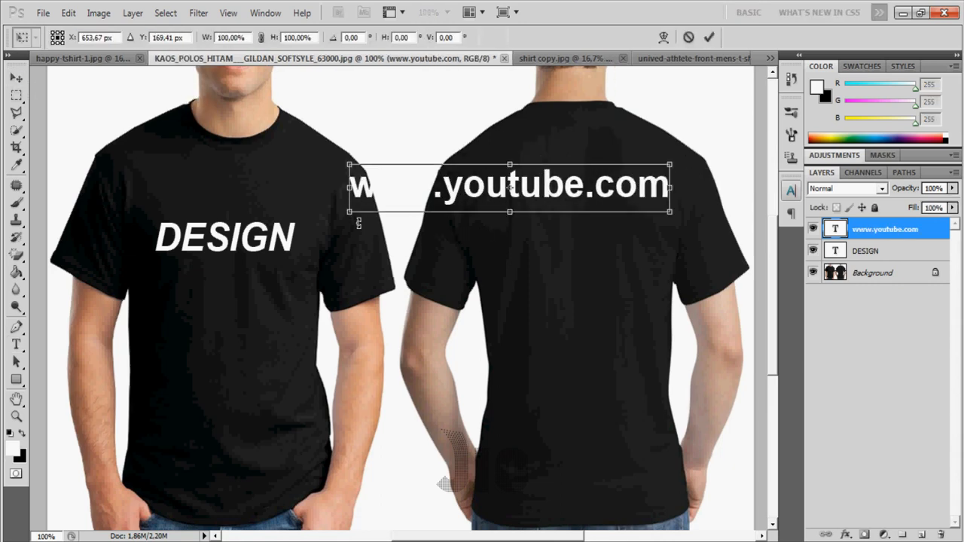
left_click_drag(350, 213, 525, 185)
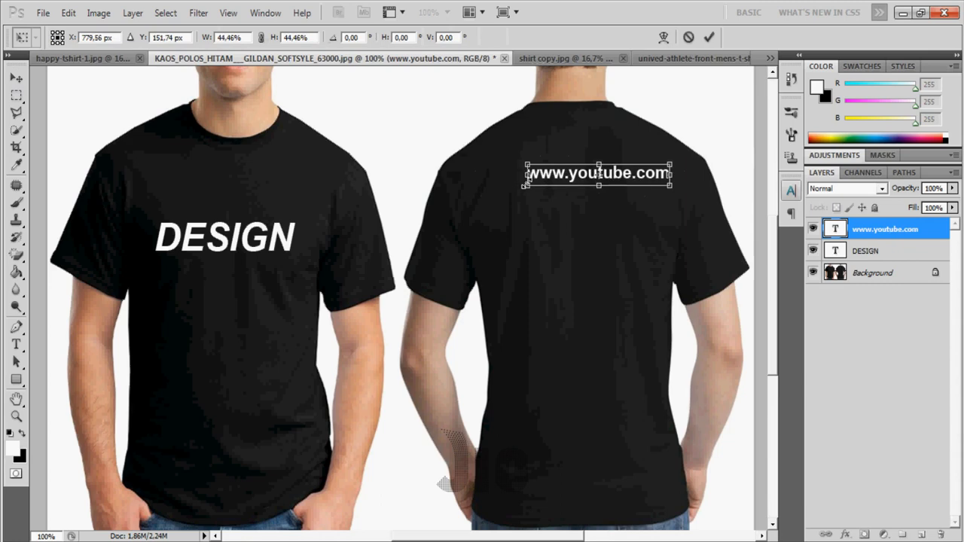
key("Return")
left_click_drag(607, 188, 583, 153)
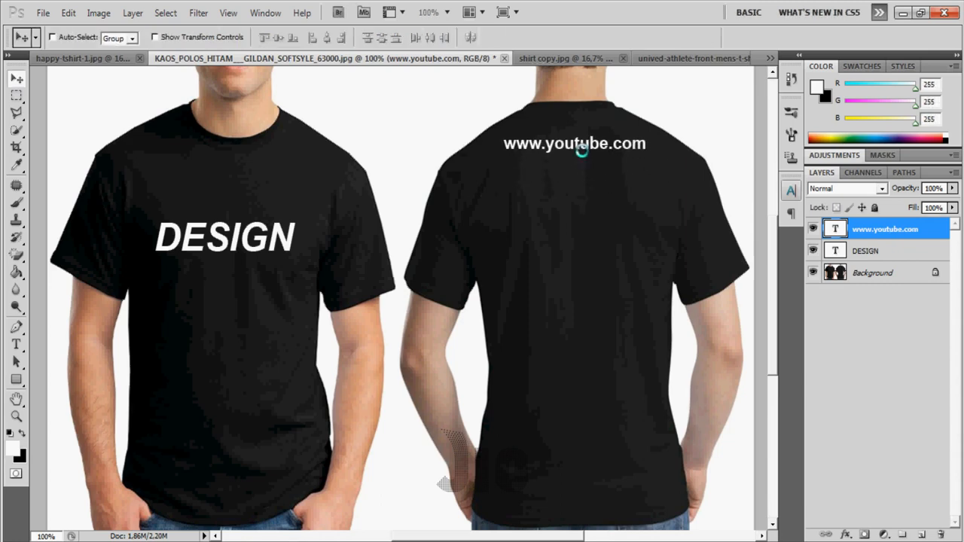
key("ctrl+minus")
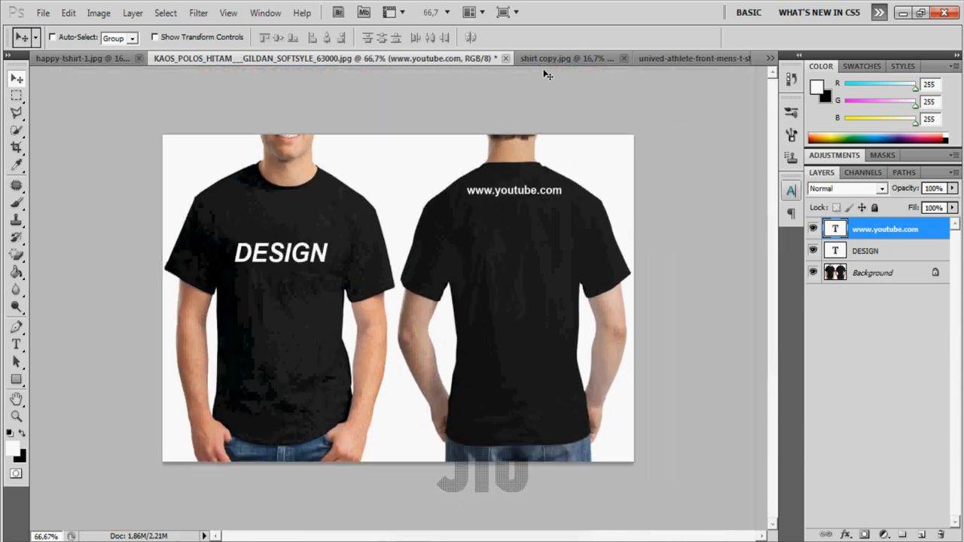
Bring up happy-tshirt-1.jpg and patch out the white smile on the red shirt with plain fabric from below it.
left_click(95, 59)
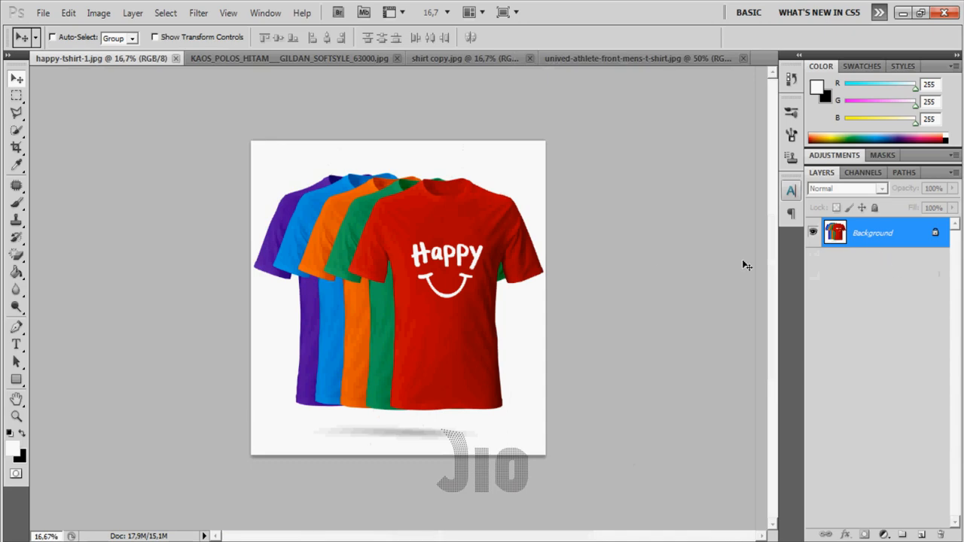
key("ctrl+plus")
key("ctrl+plus")
key("ctrl+plus")
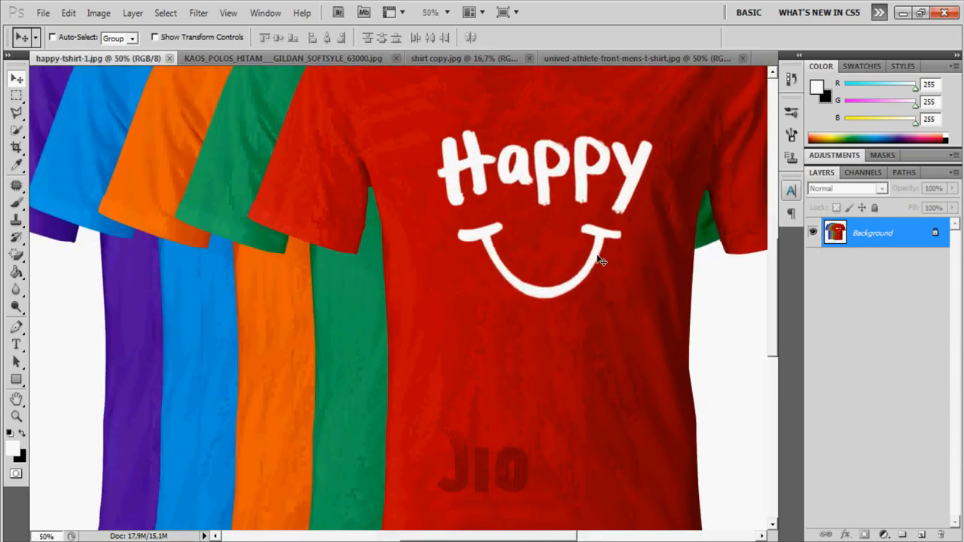
left_click_drag(593, 258, 427, 300)
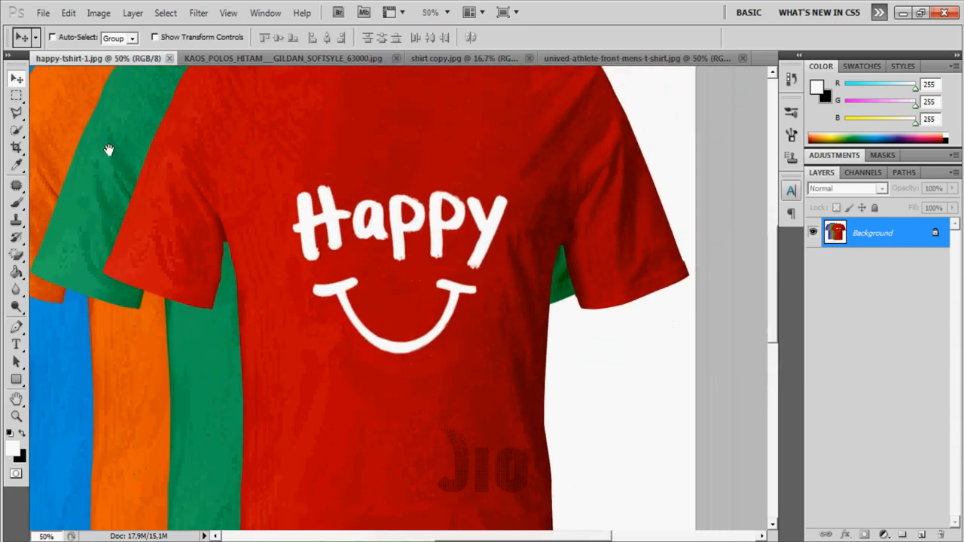
left_click_drag(15, 188, 46, 211)
mouse_move(311, 285)
left_mouse_down()
mouse_move(309, 307)
mouse_move(367, 366)
mouse_move(405, 365)
mouse_move(446, 342)
mouse_move(484, 287)
left_mouse_up()
left_click_drag(404, 271, 354, 265)
left_click_drag(389, 319, 383, 430)
key("ctrl+d")
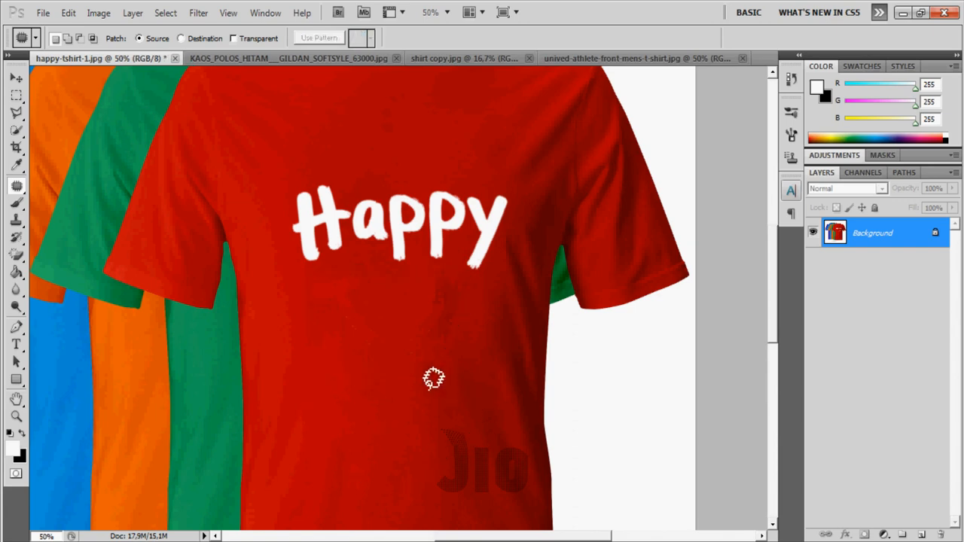
Patch over the Happy lettering on the red shirt with plain fabric from lower on the shirt.
scroll(434, 378, "up", 3)
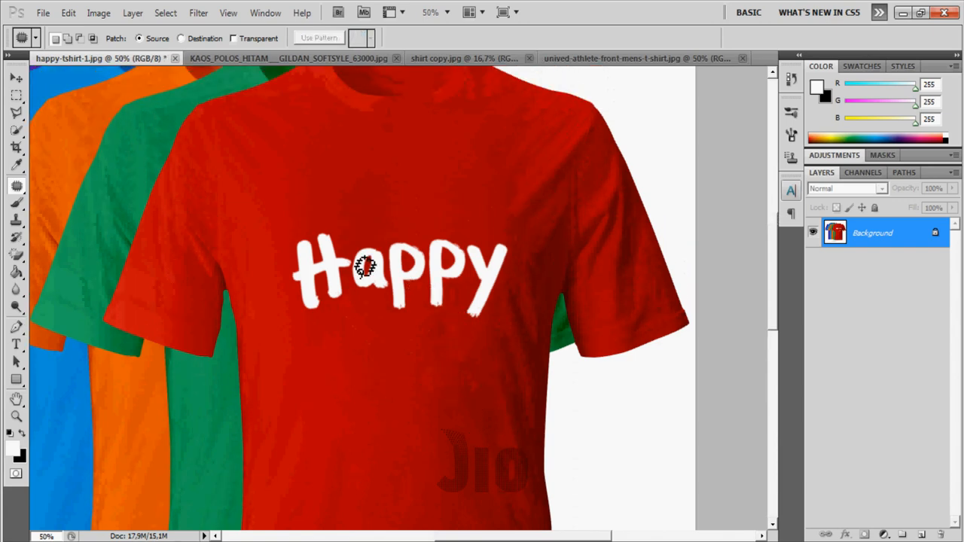
mouse_move(351, 319)
left_mouse_down()
mouse_move(482, 324)
mouse_move(494, 301)
left_mouse_up()
left_click_drag(483, 223, 299, 220)
left_click_drag(380, 278, 381, 391)
key("ctrl+d")
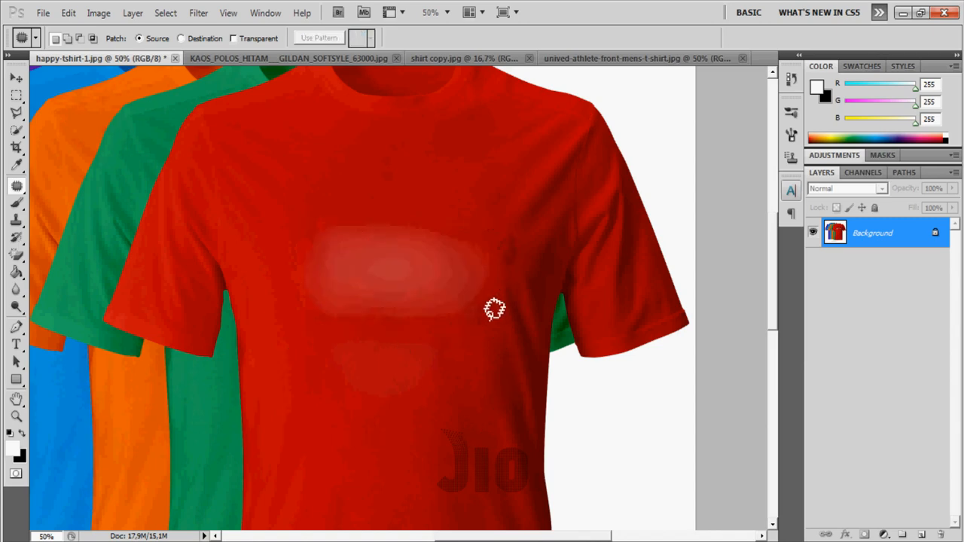
Patch the pale blotches on the red shirt's chest repeatedly with clean fabric from its lower part.
mouse_move(303, 218)
left_mouse_down()
mouse_move(298, 319)
mouse_move(469, 332)
mouse_move(510, 301)
mouse_move(519, 246)
mouse_move(429, 184)
mouse_move(316, 189)
left_mouse_up()
mouse_move(376, 241)
left_mouse_down()
mouse_move(376, 457)
mouse_move(369, 441)
left_mouse_up()
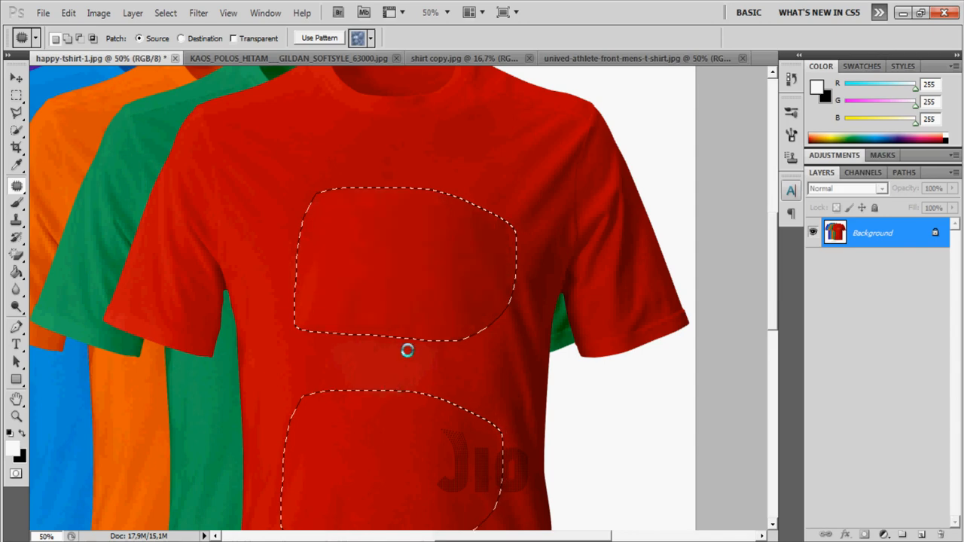
key("ctrl+d")
scroll(413, 348, "down", 2)
mouse_move(294, 218)
left_mouse_down()
mouse_move(417, 288)
mouse_move(459, 233)
mouse_move(421, 220)
left_mouse_up()
mouse_move(366, 253)
left_mouse_down()
mouse_move(374, 413)
mouse_move(369, 406)
left_mouse_up()
key("ctrl+d")
scroll(413, 353, "up", 3)
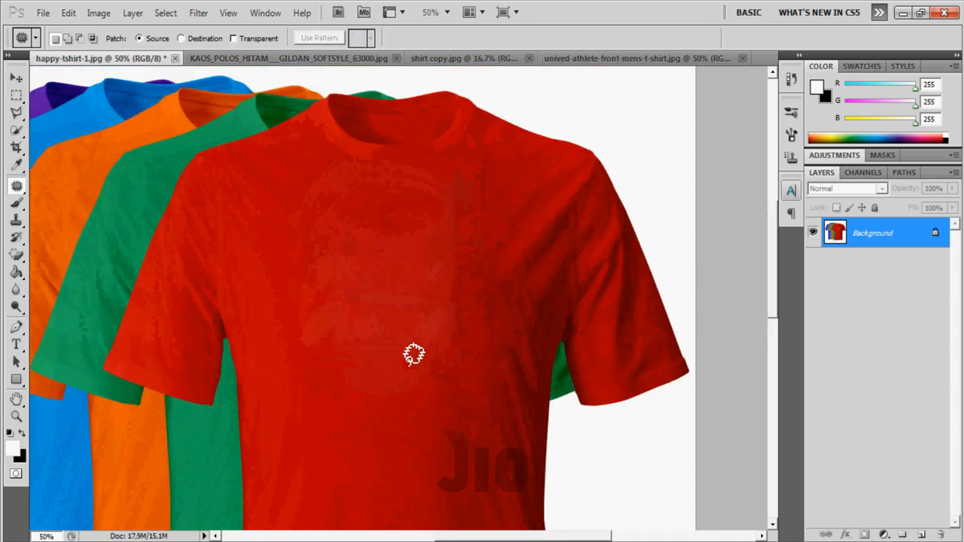
mouse_move(287, 283)
left_mouse_down()
mouse_move(294, 360)
mouse_move(326, 411)
mouse_move(460, 412)
mouse_move(509, 318)
mouse_move(457, 238)
mouse_move(324, 253)
mouse_move(379, 453)
left_mouse_up()
scroll(396, 333, "down", 3)
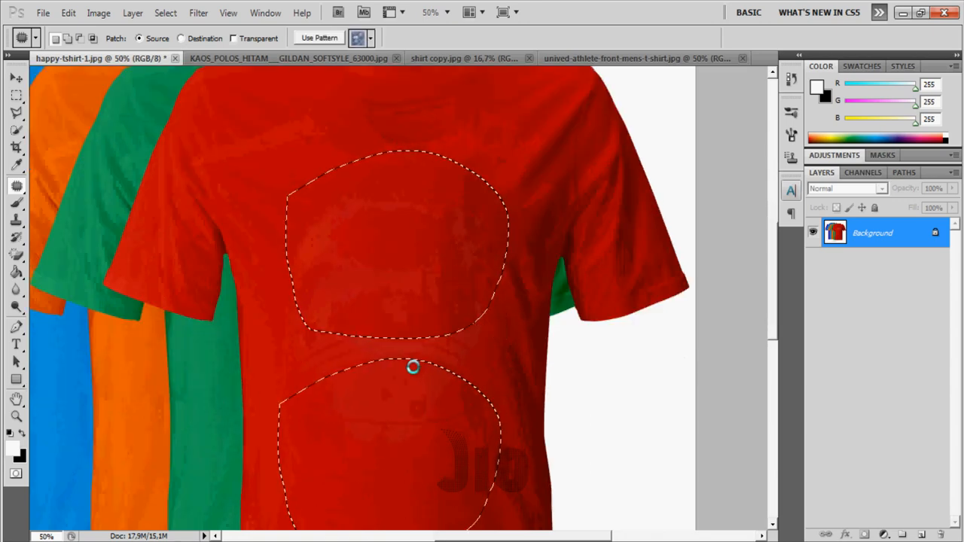
key("ctrl+d")
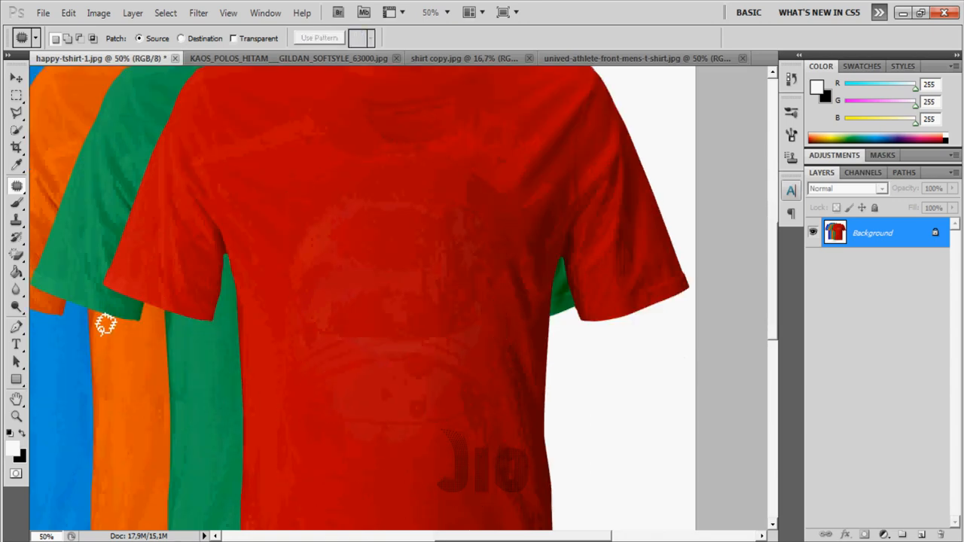
Add the white text DESIGN on the red shirt's chest and set its font to Berlin Sans FB.
left_click(17, 345)
left_click(322, 234)
type("DESIGN")
key("ctrl+a")
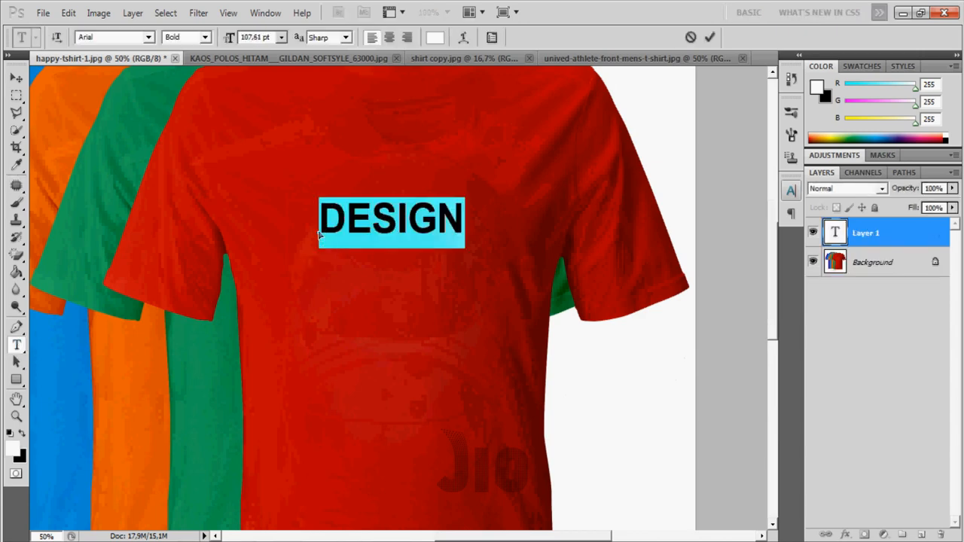
left_click(148, 37)
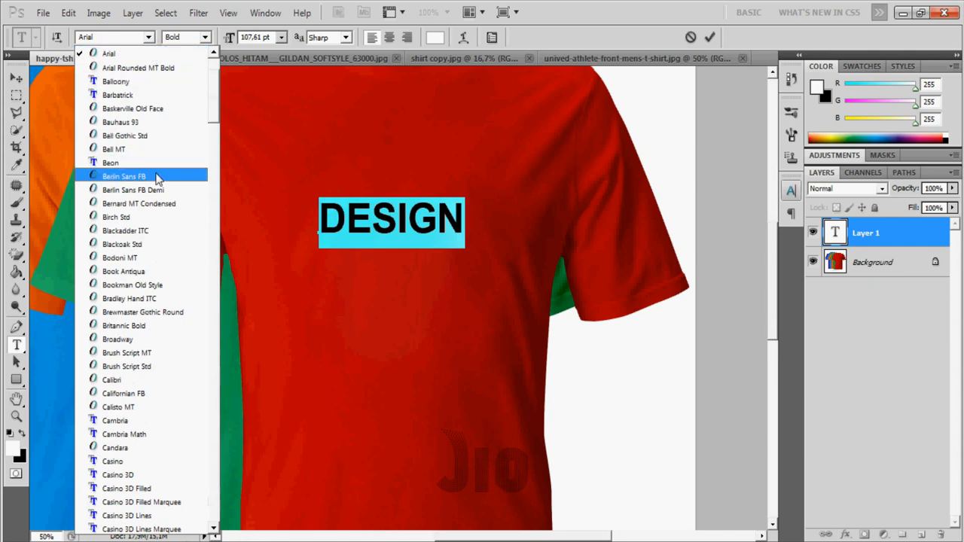
left_click(157, 177)
left_click(16, 78)
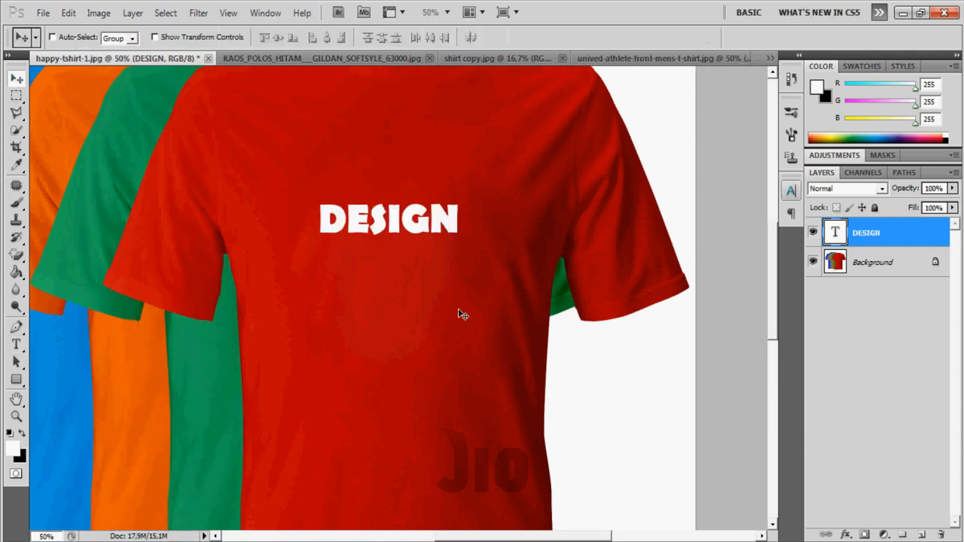
Enlarge the DESIGN text to span most of the red shirt's chest and centre it there.
key("ctrl+t")
left_click_drag(459, 190, 536, 173)
left_click_drag(501, 209, 468, 242)
key("Return")
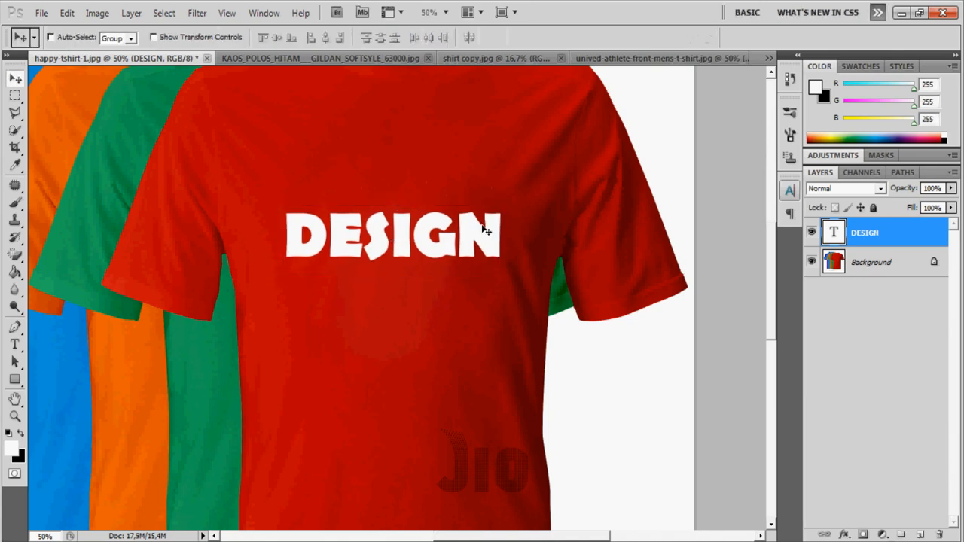
key("ctrl+minus")
left_click_drag(428, 262, 430, 278)
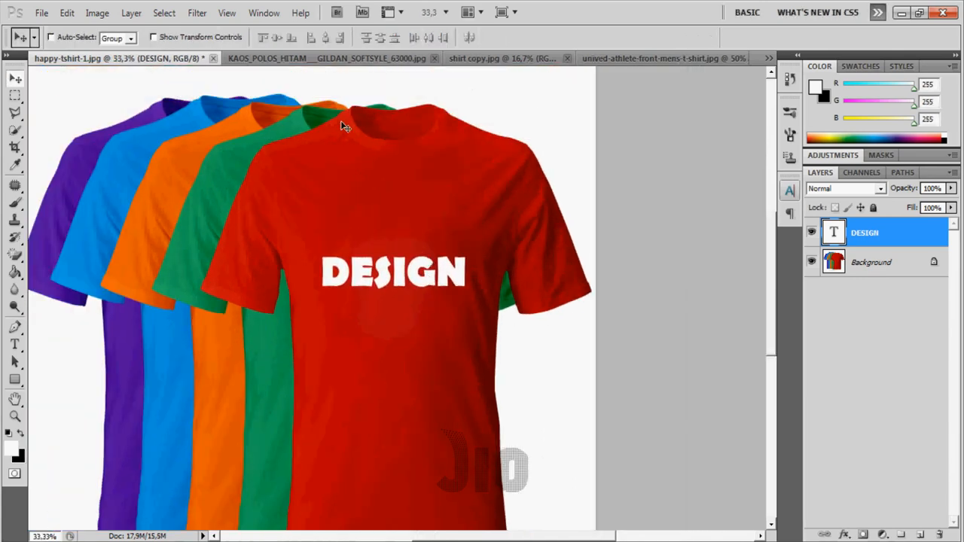
Close happy-tshirt-1.jpg and the GILDAN Softstyle image without saving either one.
left_click(213, 58)
left_click(506, 223)
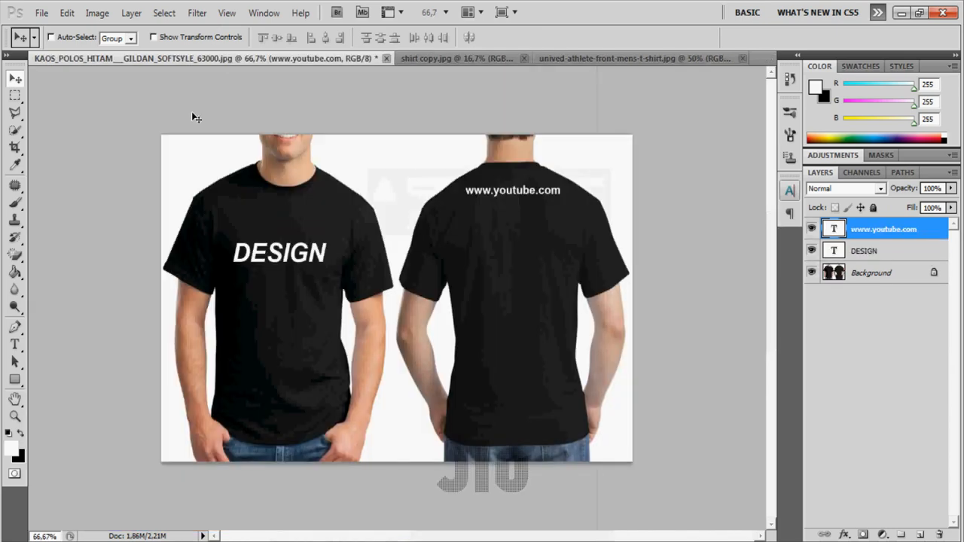
left_click(385, 59)
left_click(489, 228)
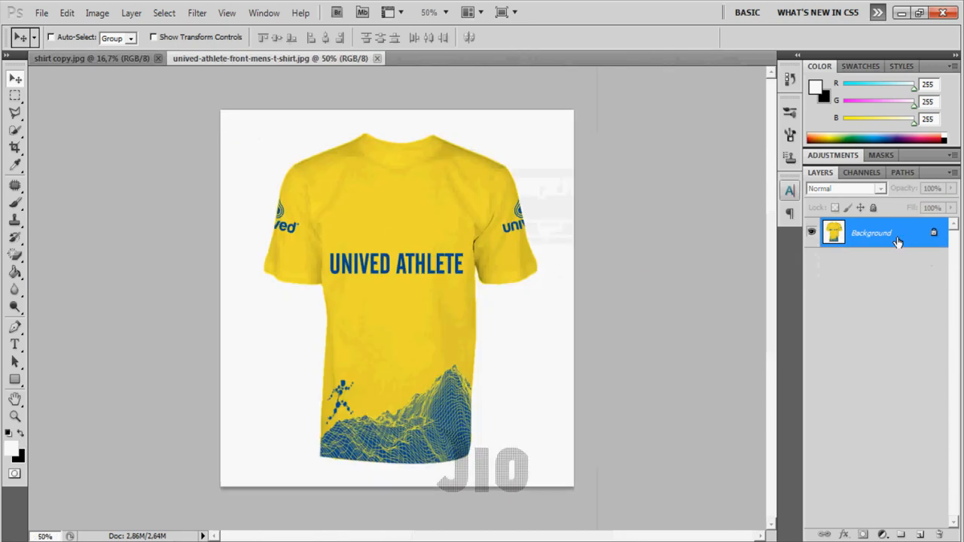
Convert the locked background of unived-athlete-front-mens-t-shirt.jpg into an editable layer and erase the white area around the shirt with the Magic Eraser.
double_click(897, 242)
key("Return")
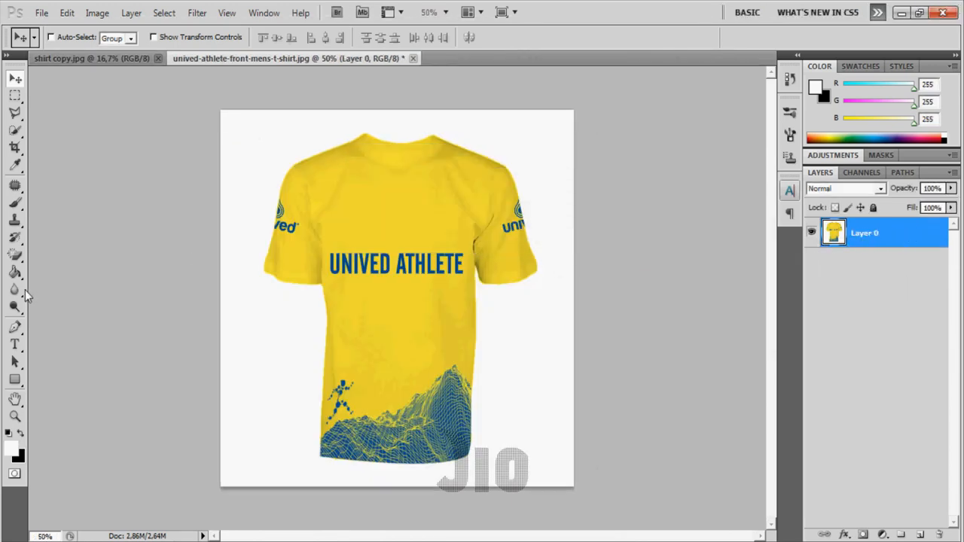
left_click(15, 255)
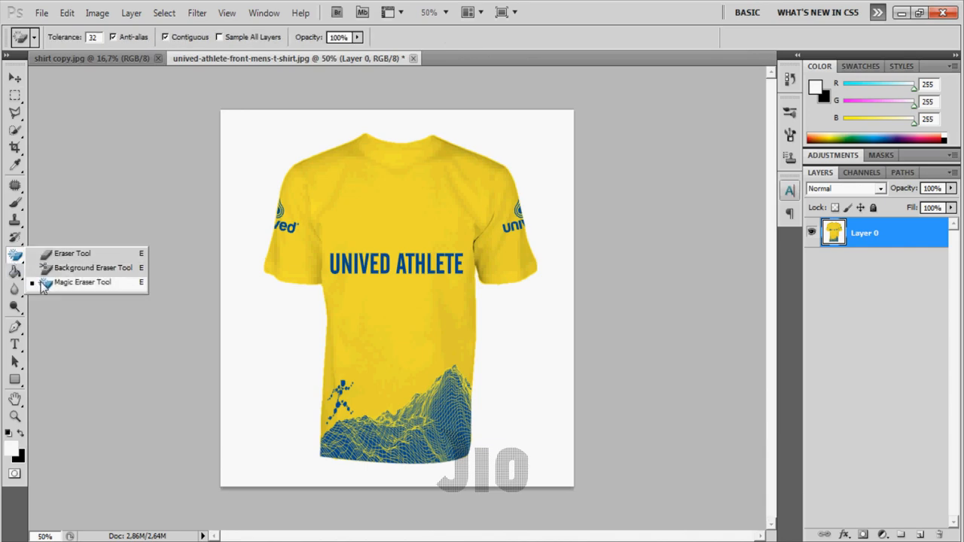
left_click(44, 283)
left_click(245, 193)
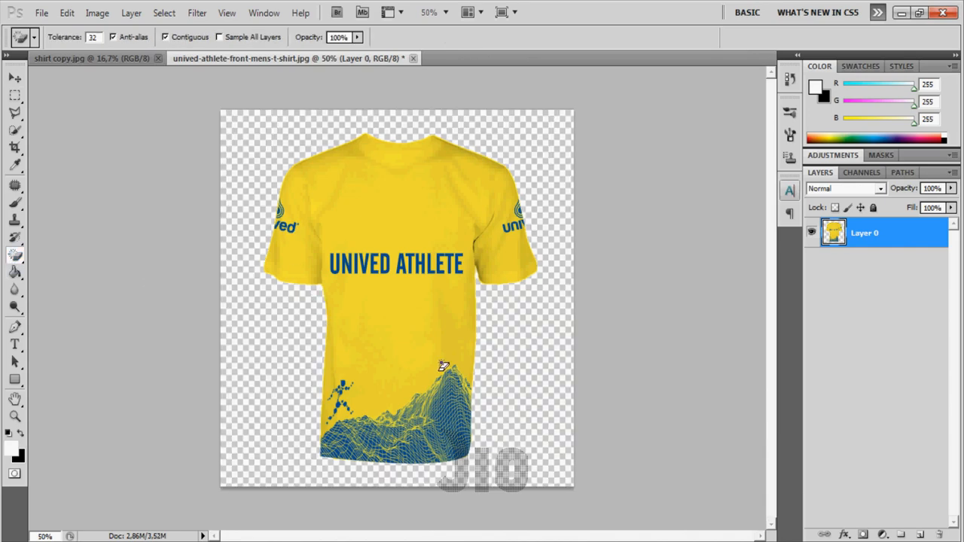
Patch over the UNIVED ATHLETE text on the yellow shirt's chest with clean fabric from just below it.
key("ctrl+plus")
key("ctrl+plus")
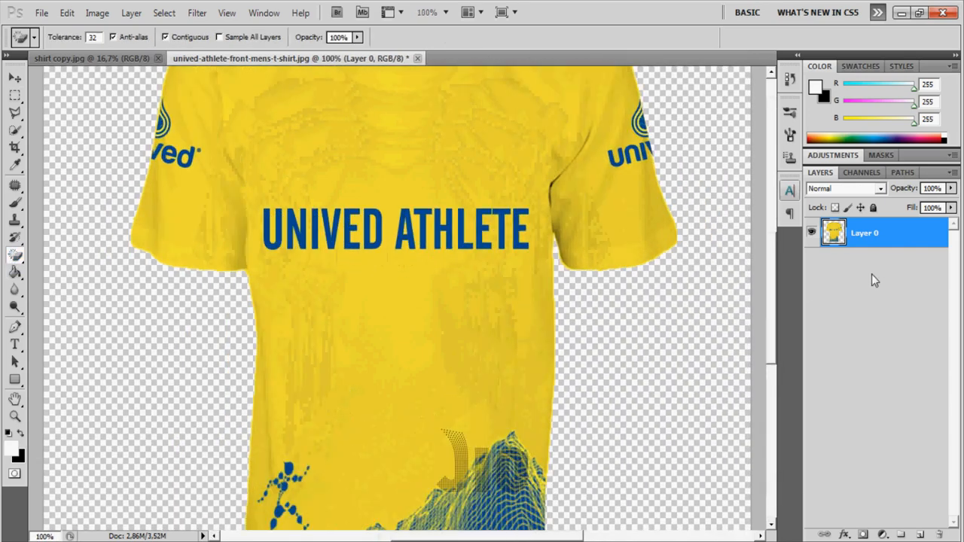
scroll(835, 249, "up", 10)
scroll(817, 256, "down", 6)
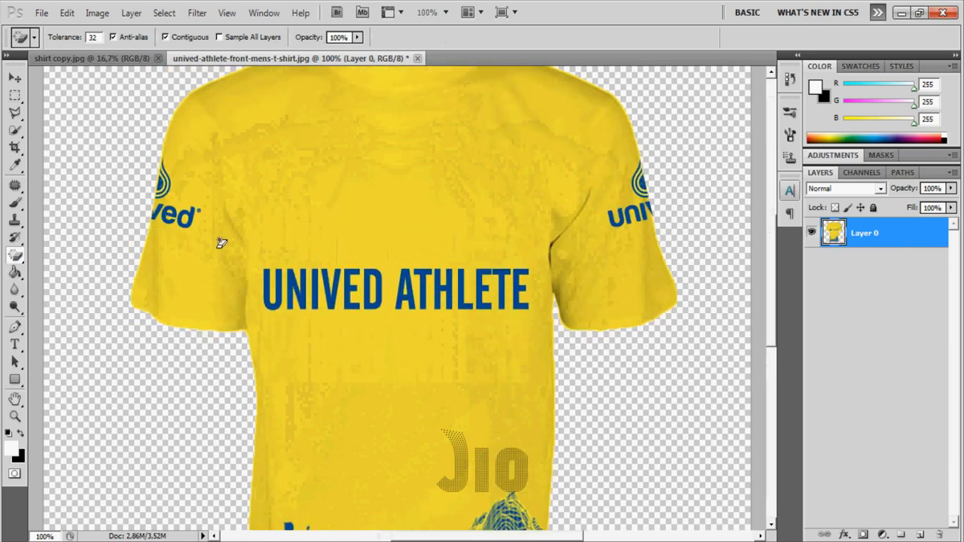
left_click(15, 97)
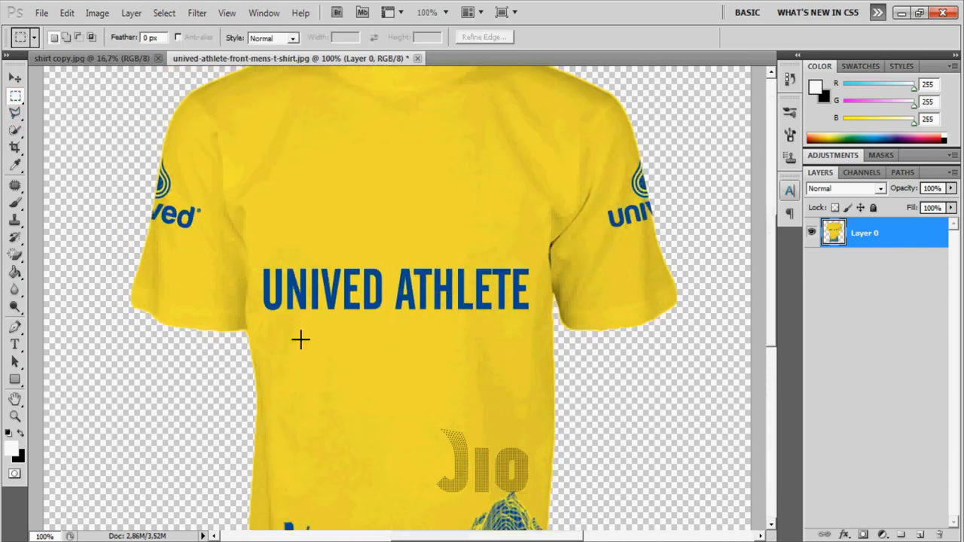
left_click(15, 185)
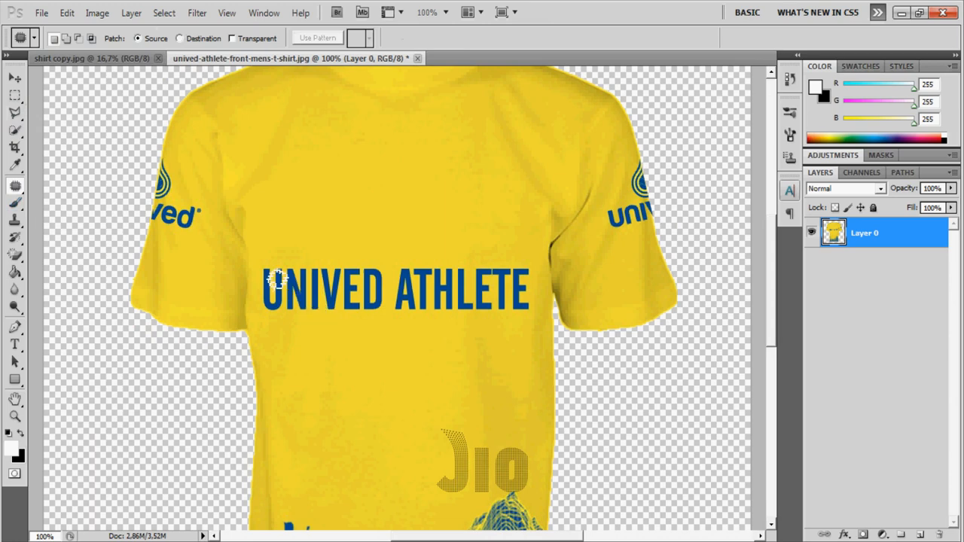
left_click_drag(262, 319, 516, 323)
mouse_move(542, 261)
left_mouse_down()
mouse_move(442, 247)
mouse_move(284, 245)
mouse_move(261, 252)
mouse_move(256, 283)
left_mouse_up()
left_click_drag(361, 320, 365, 377)
key("ctrl+d")
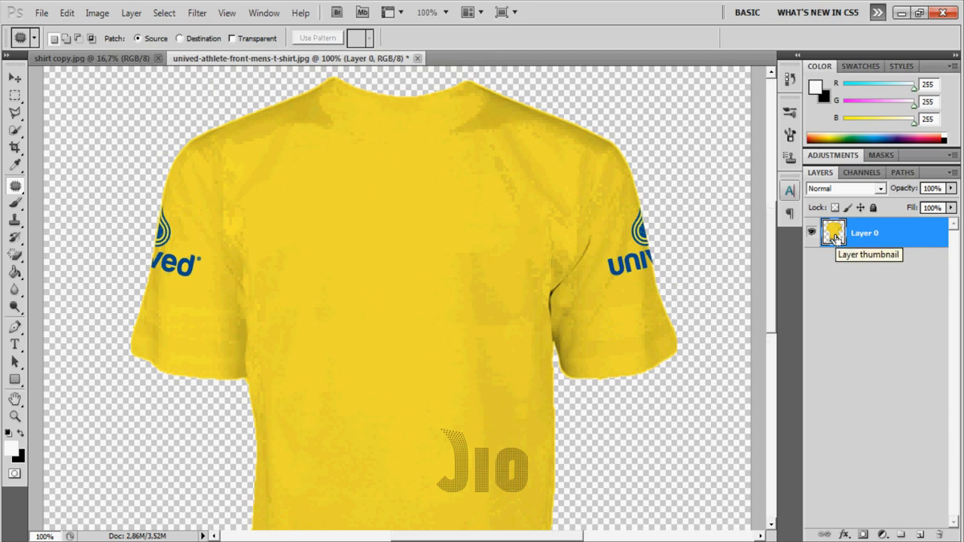
Select the shirt's outline from its layer and clone clean fabric over the unived logo on the left-hand sleeve.
left_click(834, 238, "ctrl")
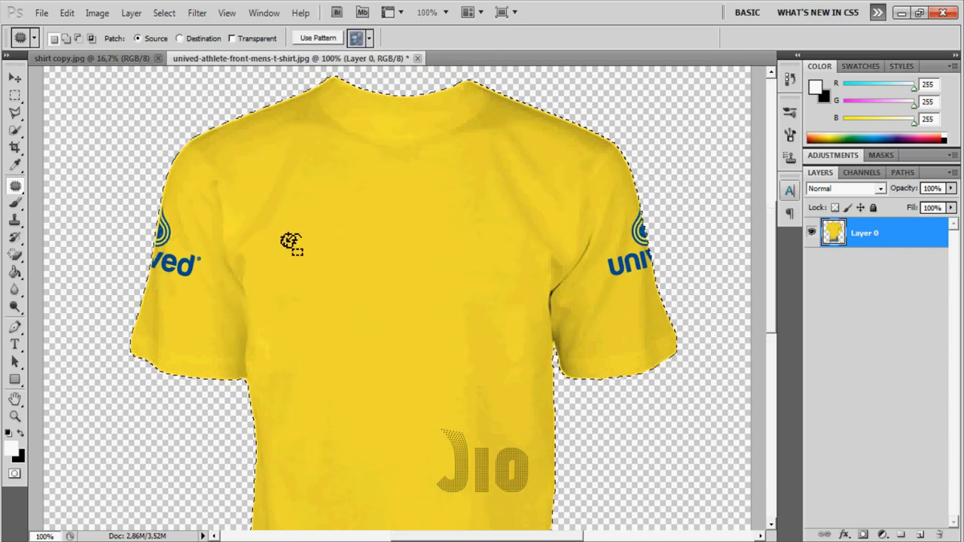
key("ctrl+plus")
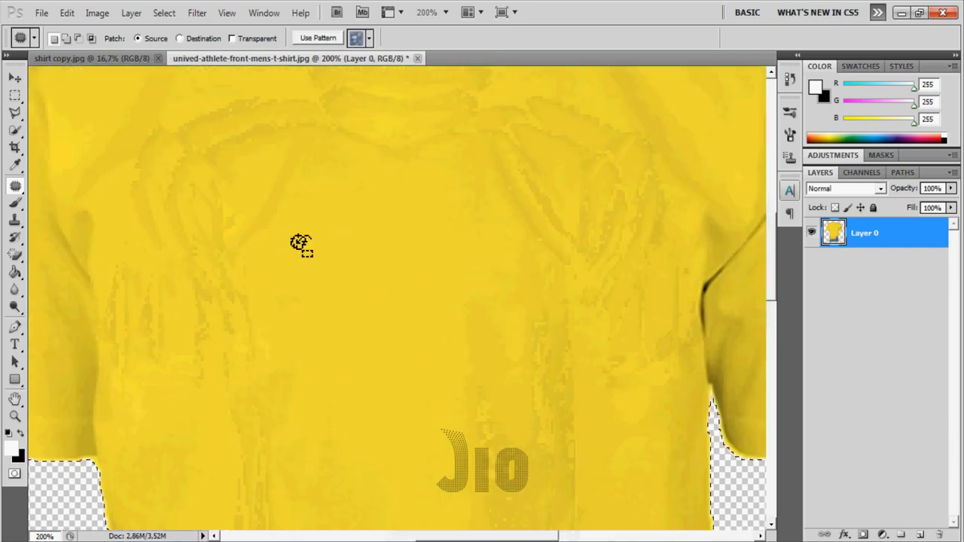
left_click_drag(251, 302, 351, 333)
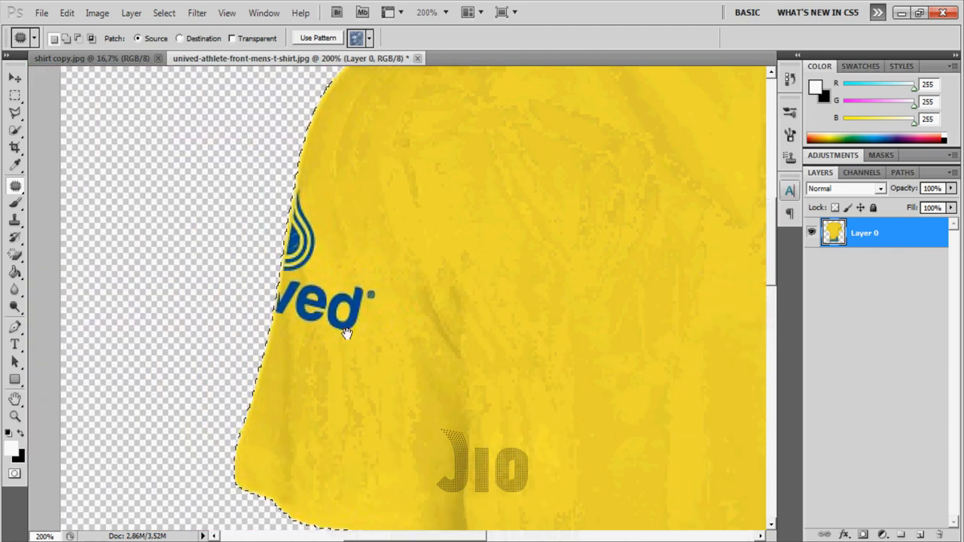
left_click(15, 219)
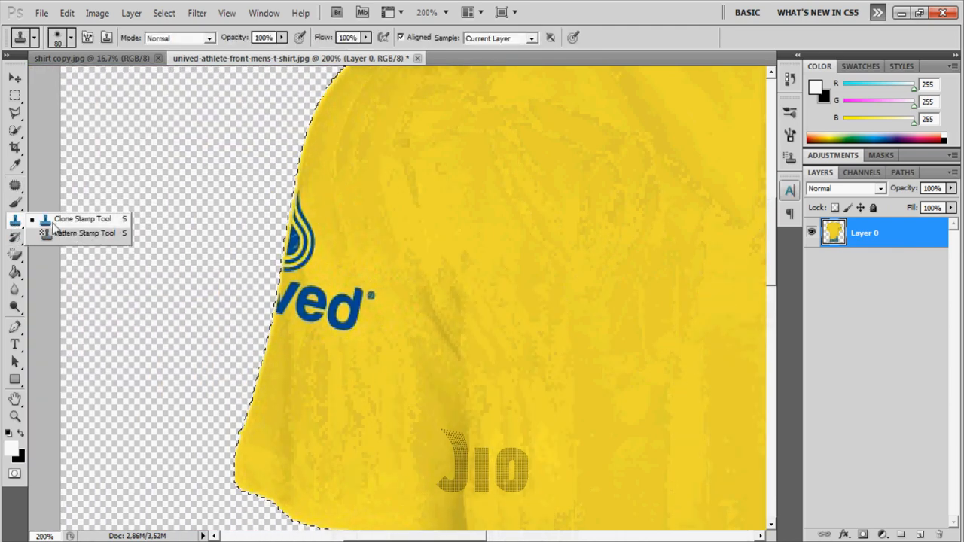
left_click(59, 219)
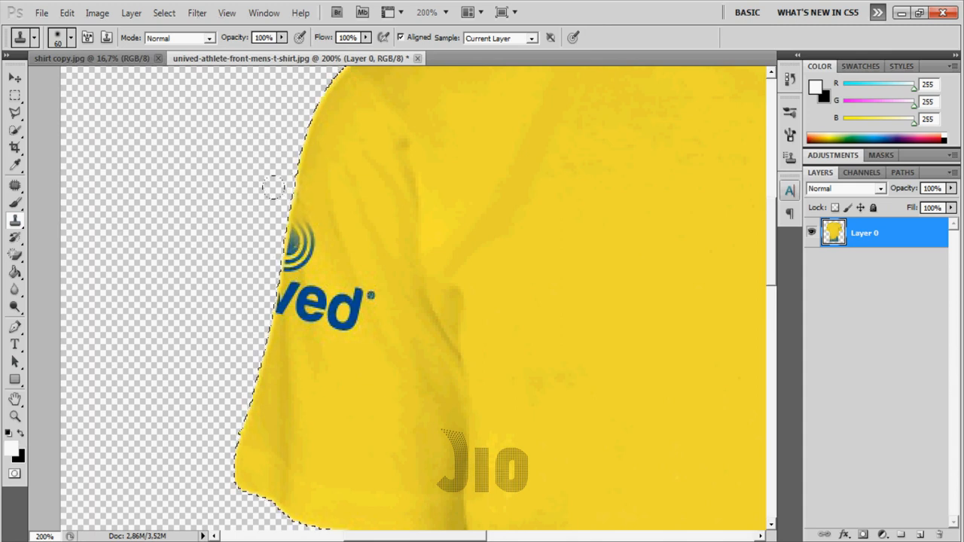
left_click(313, 367, "alt")
mouse_move(270, 286)
left_mouse_down()
mouse_move(299, 319)
mouse_move(317, 289)
mouse_move(340, 335)
left_mouse_up()
left_click(352, 396, "alt")
left_click(343, 284)
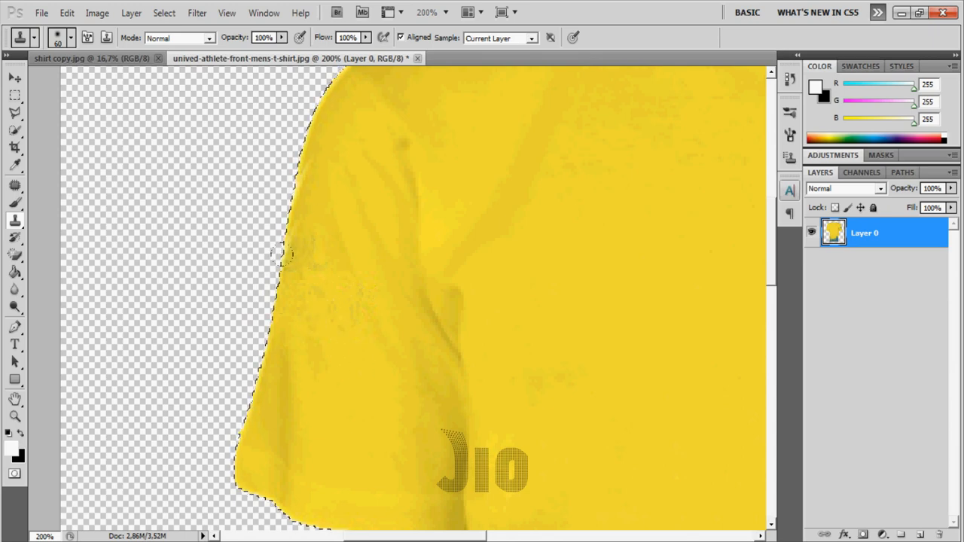
Clone fabric from lower on the left-hand sleeve over the remaining logo traces near its outer edge.
left_click(356, 397, "alt")
left_click_drag(327, 356, 304, 233)
left_click(353, 380, "alt")
left_click(337, 316, "alt")
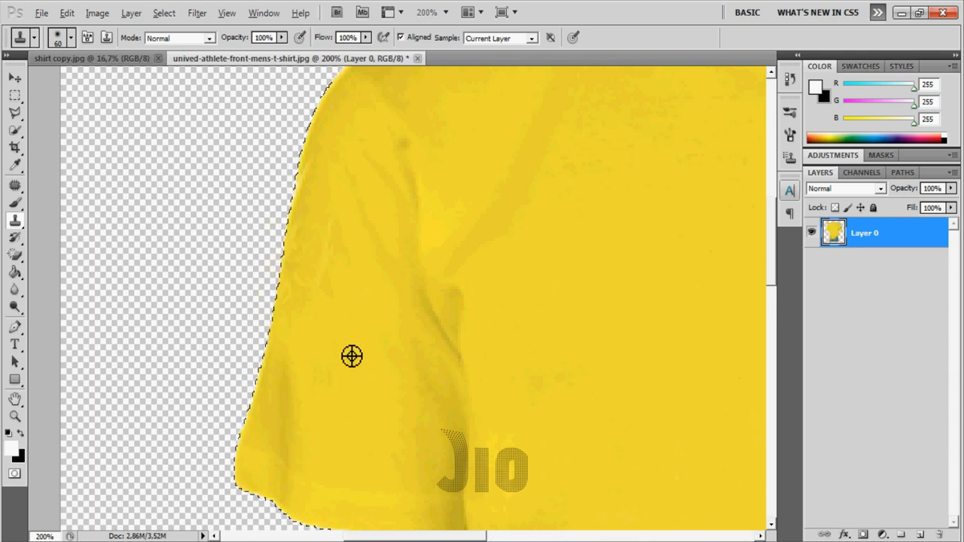
left_click_drag(294, 156, 287, 184)
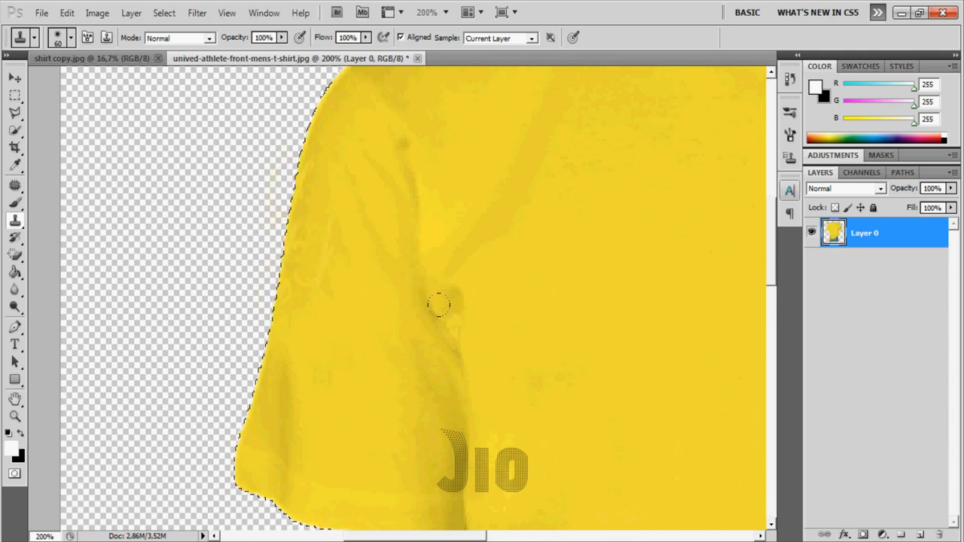
Clone clean fabric over the unived lettering on the right-hand sleeve.
left_click_drag(462, 327, 282, 303)
left_click_drag(475, 339, 409, 333)
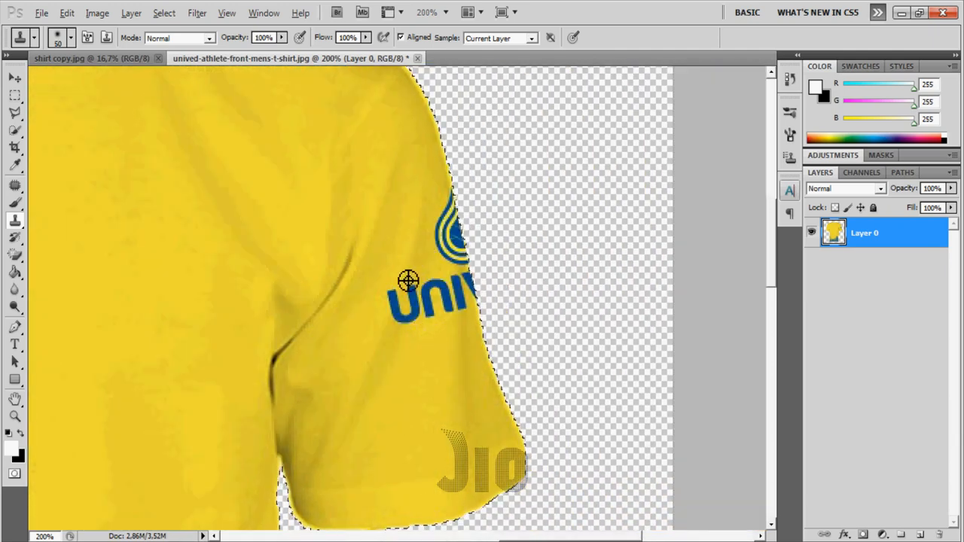
left_click(388, 369, "alt")
mouse_move(410, 307)
left_mouse_down()
mouse_move(380, 287)
mouse_move(407, 305)
mouse_move(423, 300)
mouse_move(410, 335)
left_mouse_up()
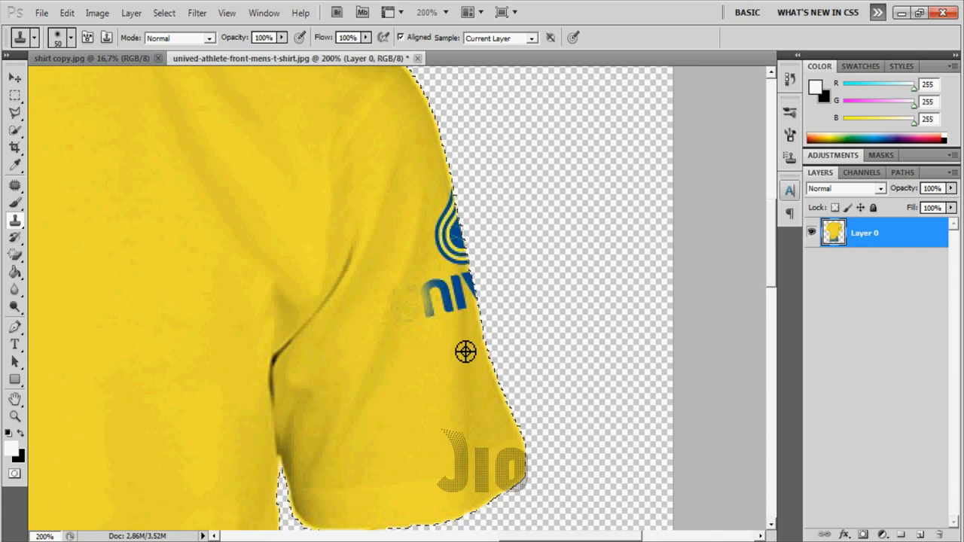
left_click(474, 324, "alt")
left_click(426, 364, "alt")
mouse_move(464, 288)
left_mouse_down()
mouse_move(453, 303)
mouse_move(423, 299)
mouse_move(419, 281)
mouse_move(418, 345)
left_mouse_up()
Clone out the round emblem and leftover blotches on the right-hand sleeve, and clear the shirt selection.
left_click(435, 369, "alt")
left_click(444, 354, "alt")
mouse_move(464, 240)
left_mouse_down()
mouse_move(442, 265)
mouse_move(447, 216)
mouse_move(442, 240)
left_mouse_up()
left_click(456, 329, "alt")
left_click(458, 330, "alt")
left_click_drag(451, 197, 436, 188)
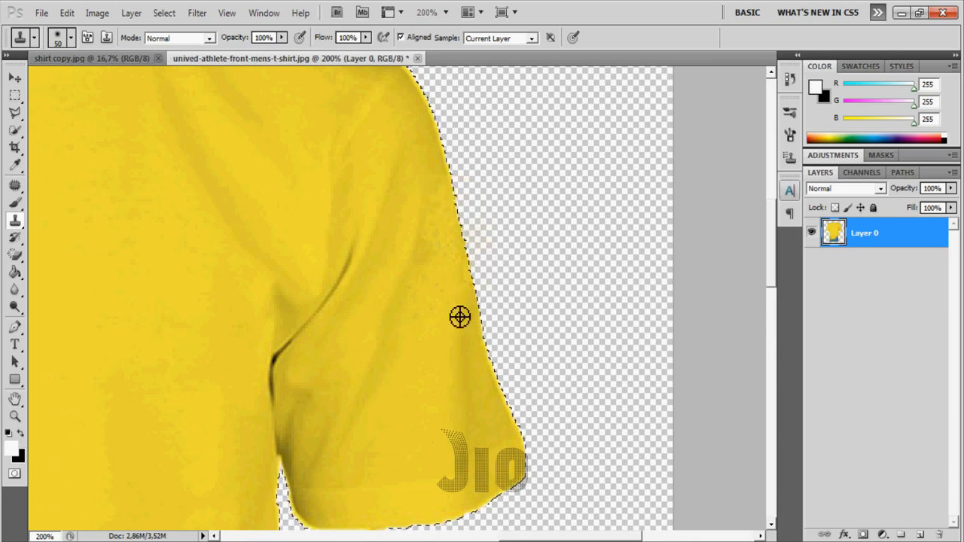
left_click(425, 404, "alt")
mouse_move(432, 252)
left_mouse_down()
mouse_move(454, 307)
mouse_move(450, 294)
left_mouse_up()
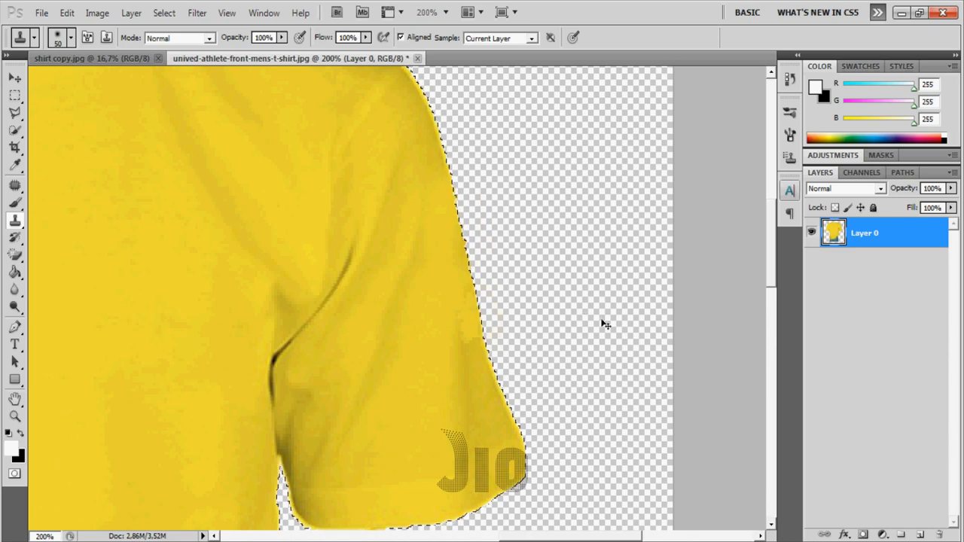
key("ctrl+minus")
left_click_drag(300, 320, 536, 273)
key("ctrl+d")
Add the text DESIGN on the yellow shirt's chest and set its font to Casino.
left_click(23, 340)
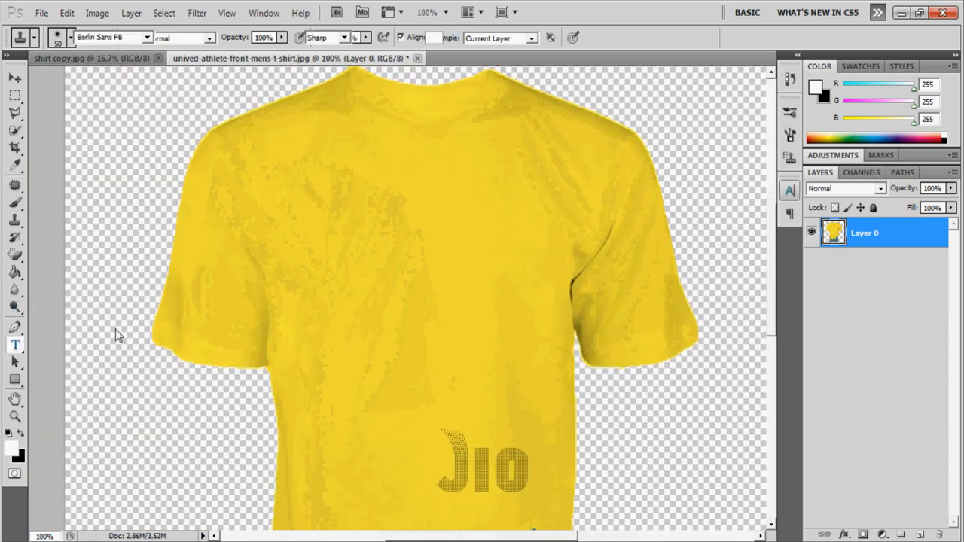
left_click(369, 284)
type("DESIGN")
key("ctrl+a")
left_click(124, 38)
type("Ca")
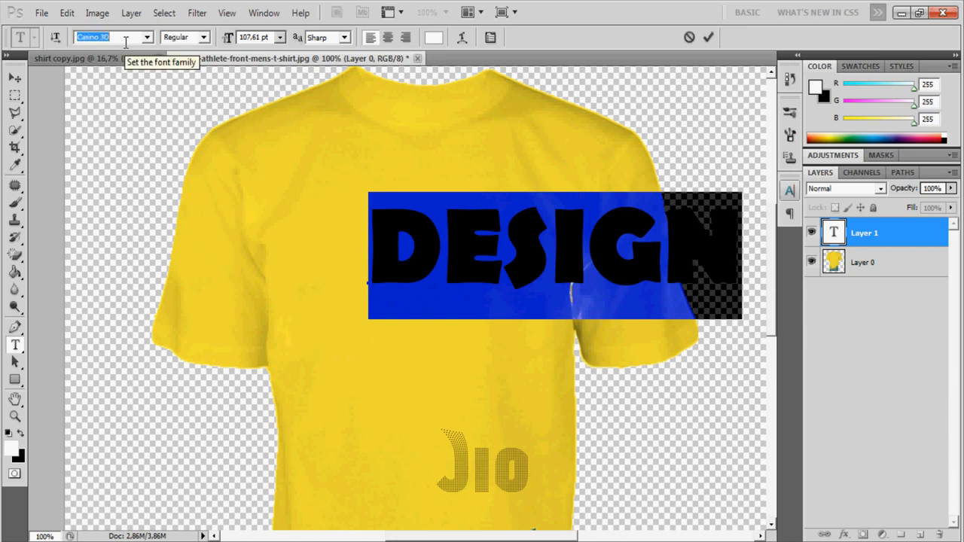
key("Return")
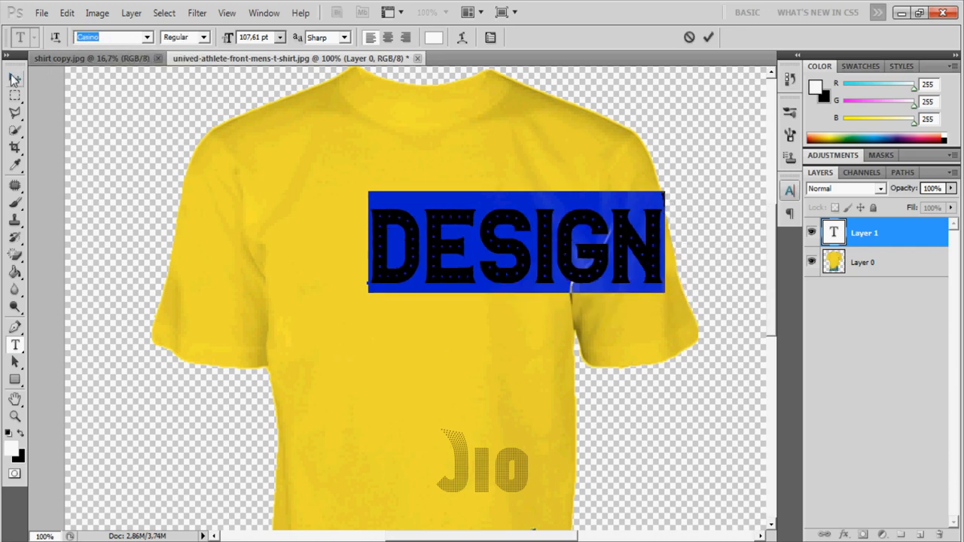
Change the colour of the DESIGN text to black.
left_click(434, 38)
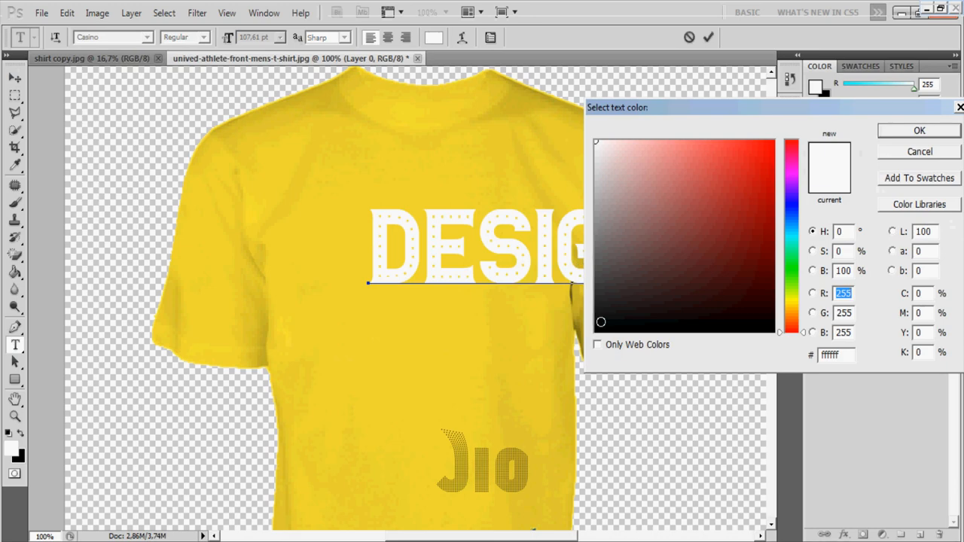
left_click(684, 286)
left_click(919, 131)
Scale the DESIGN text down to about 71% and centre it on the yellow shirt's chest.
left_click(14, 79)
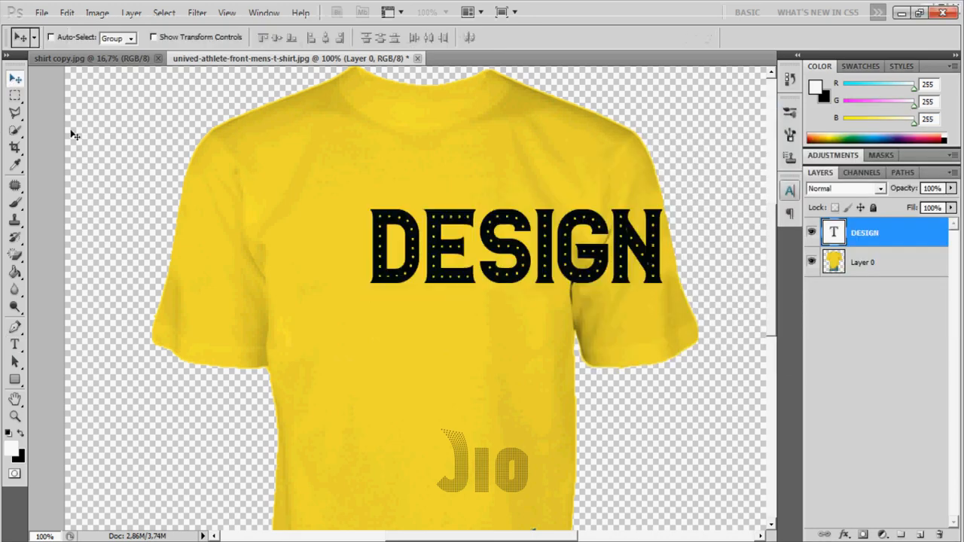
left_click_drag(492, 292, 397, 329)
key("ctrl+t")
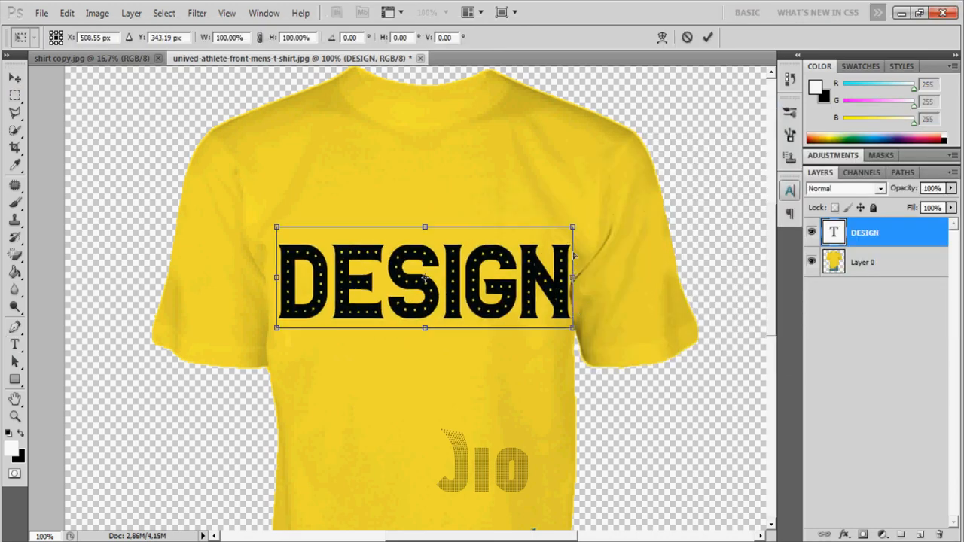
left_click_drag(572, 227, 488, 256)
left_click_drag(462, 285, 494, 275)
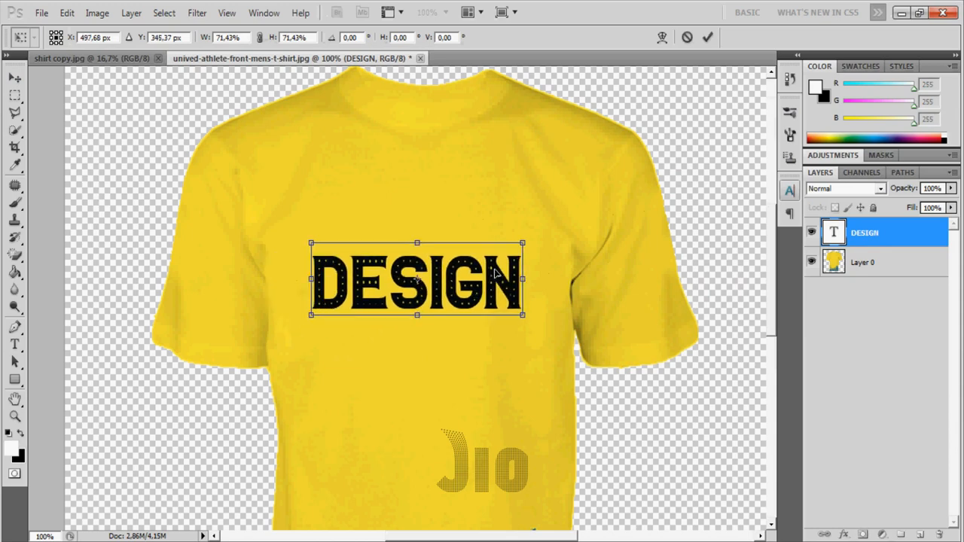
key("Return")
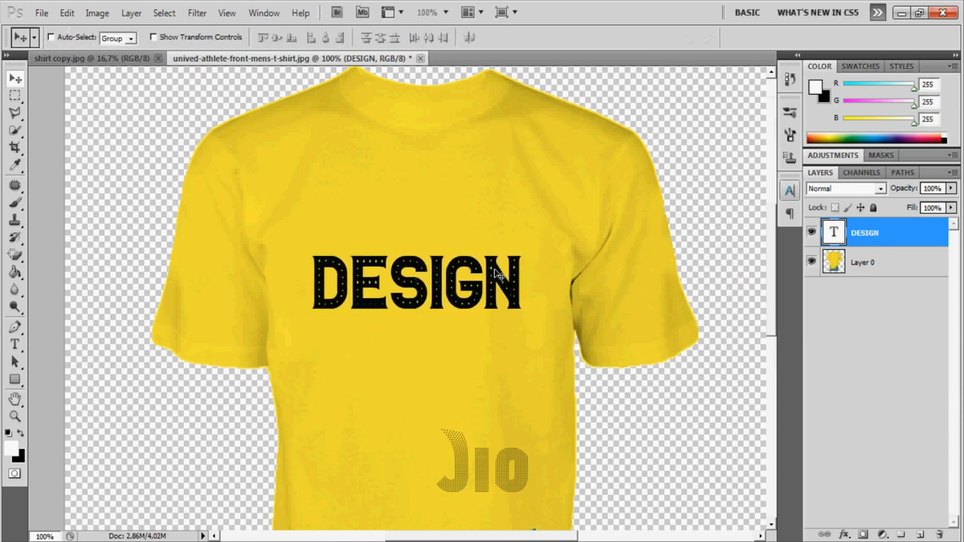